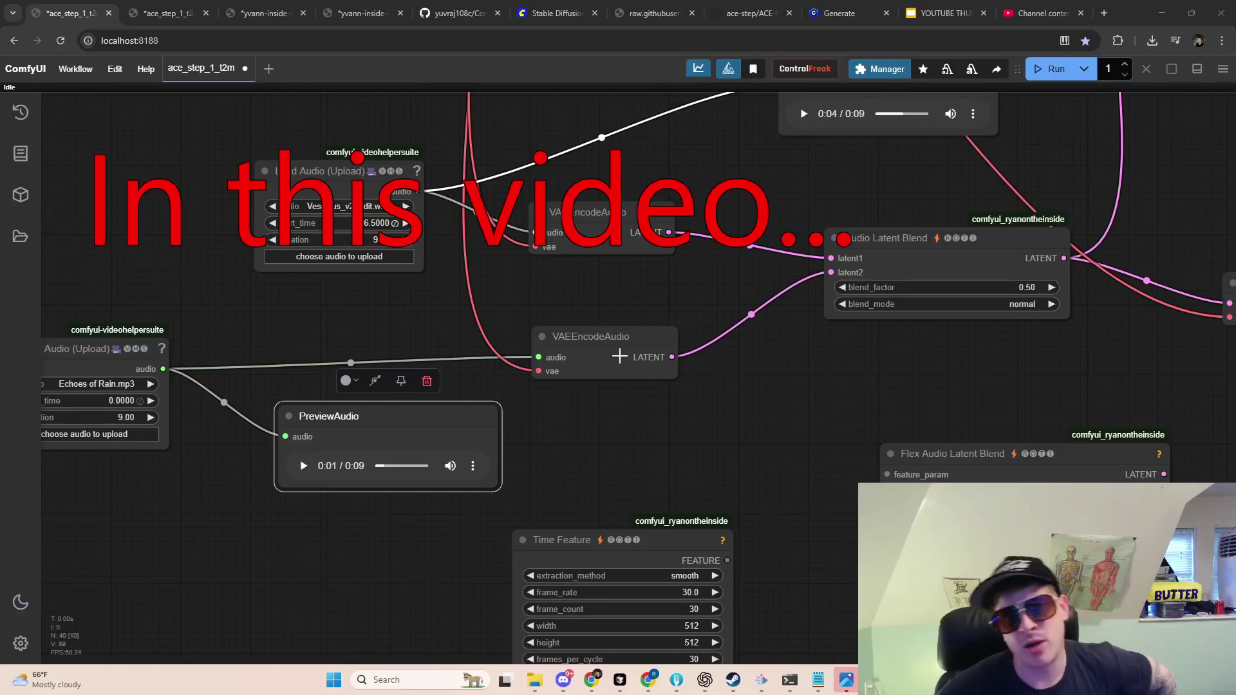
Center and inspect the Audio Latent Blend node and the rest of the blend workflow
drag(925, 359, 642, 374)
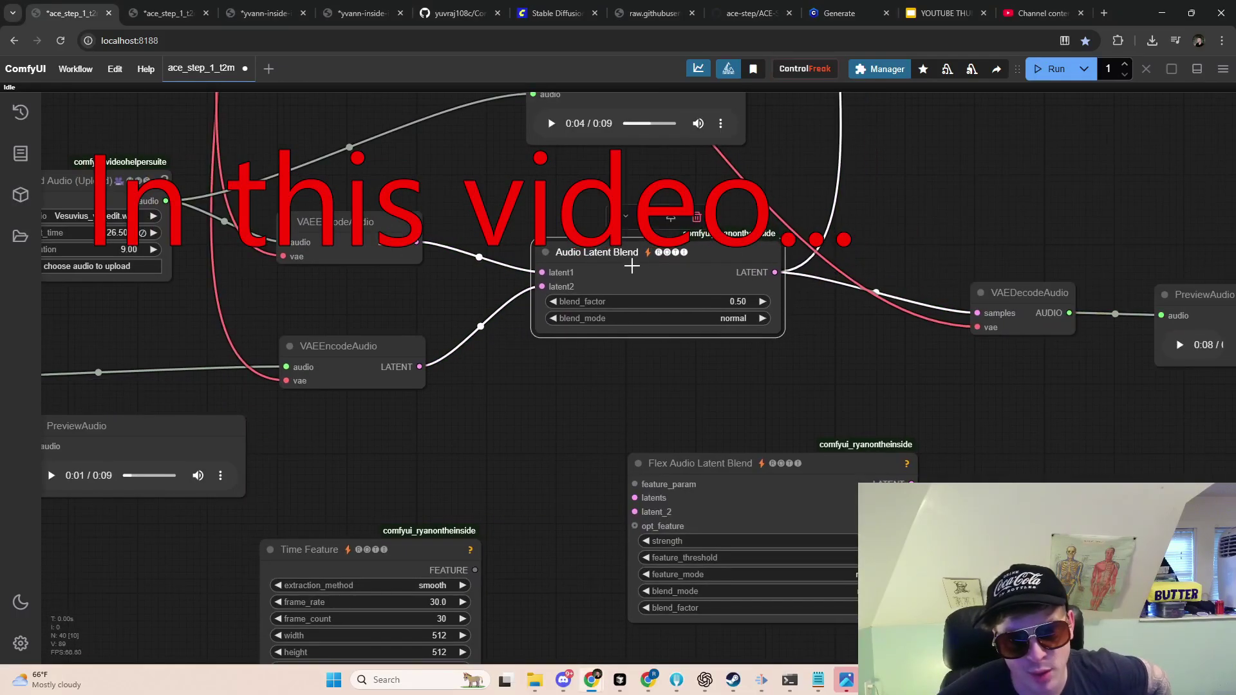
drag(480, 215, 636, 215)
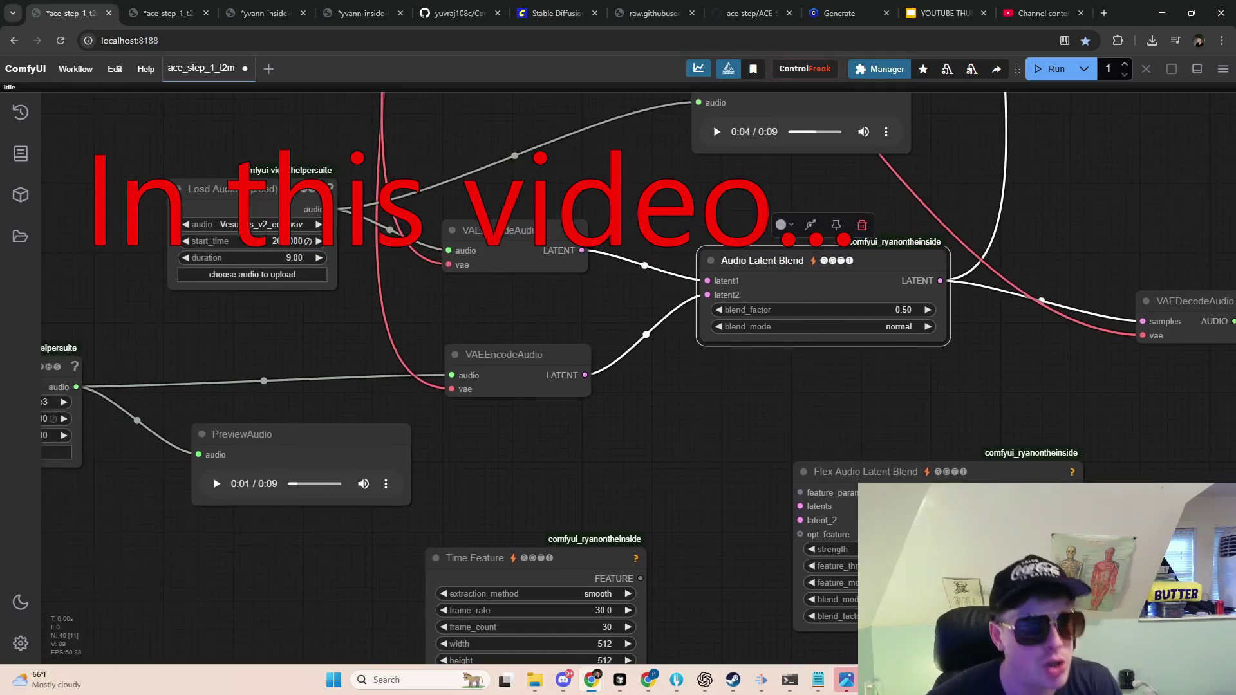
drag(311, 169, 515, 156)
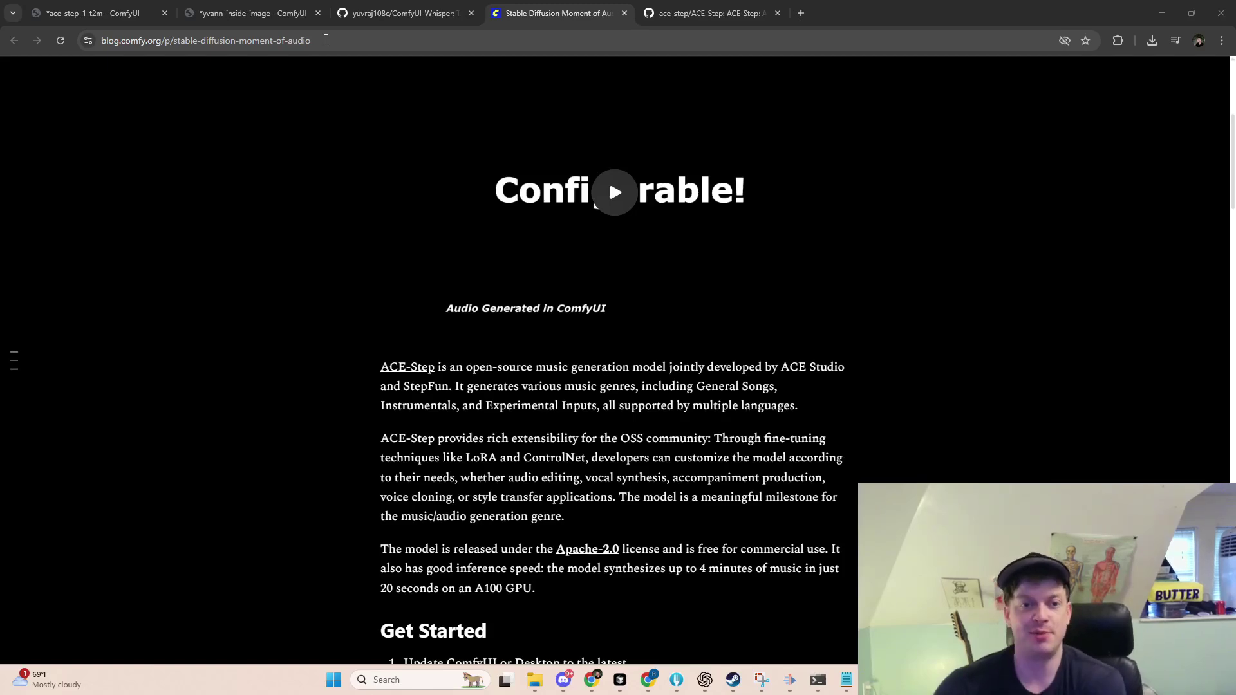
Scroll the blog to Get Started and highlight the 'update ComfyUI' step
scroll(325, 295, down, 6)
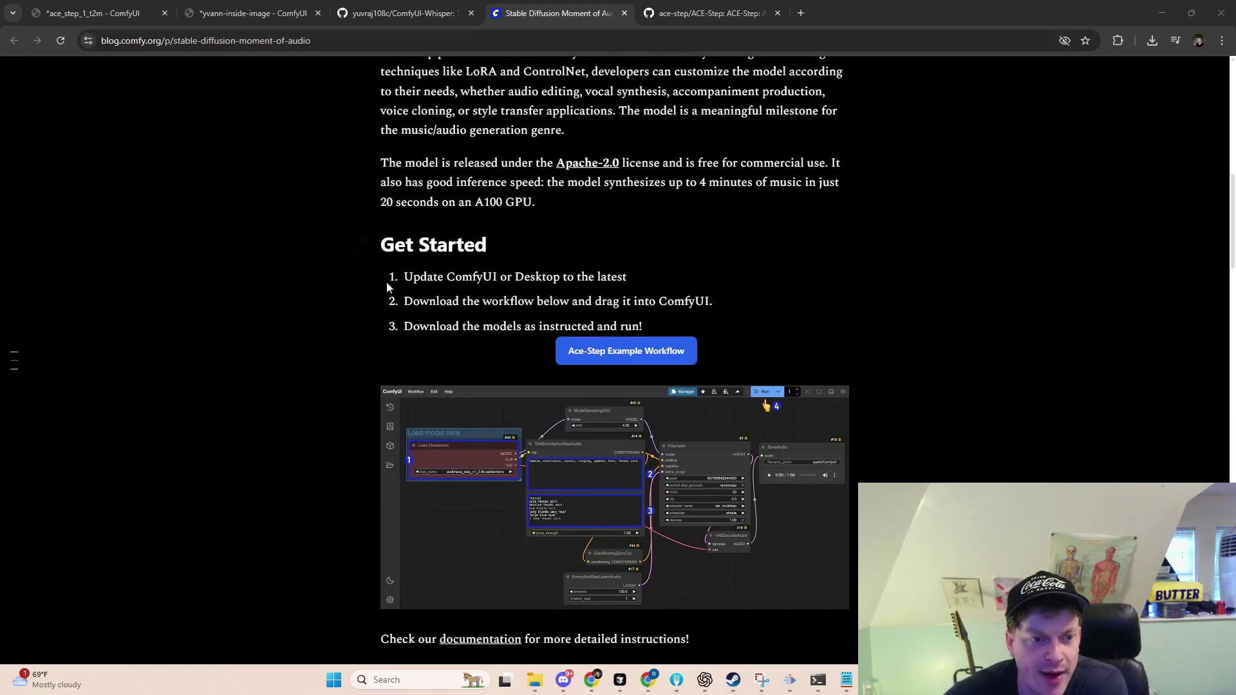
drag(404, 278, 687, 324)
triple_click(471, 282)
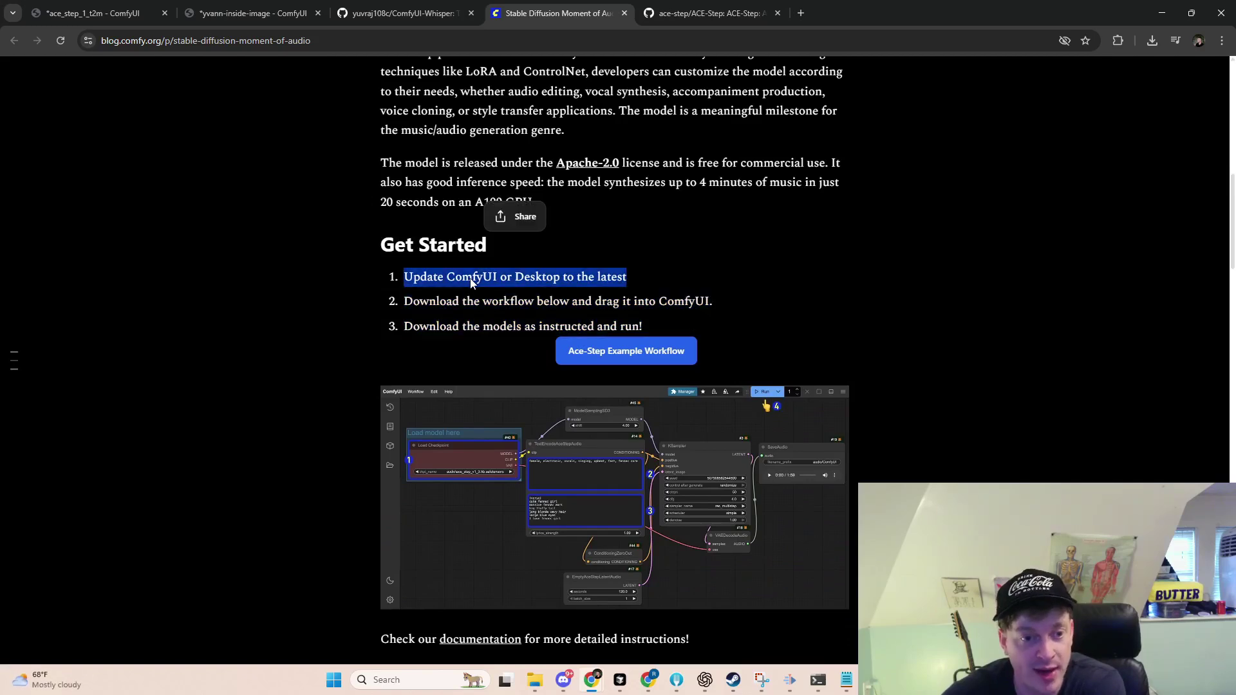
click(86, 14)
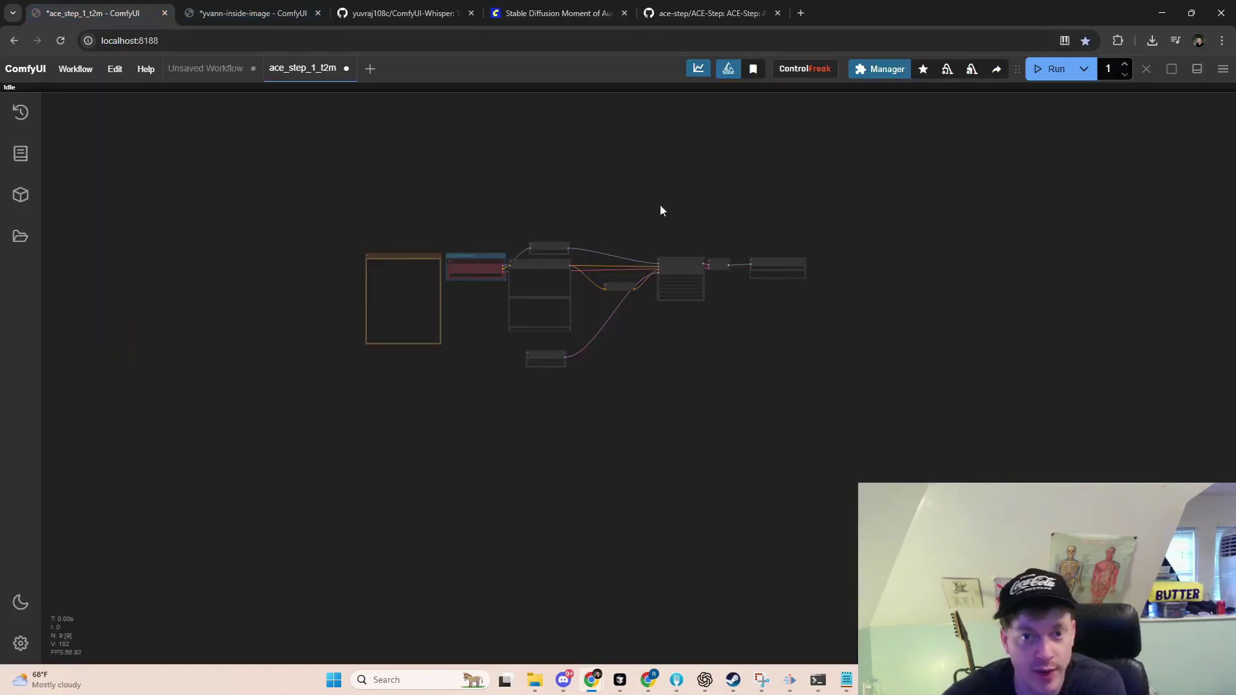
click(875, 72)
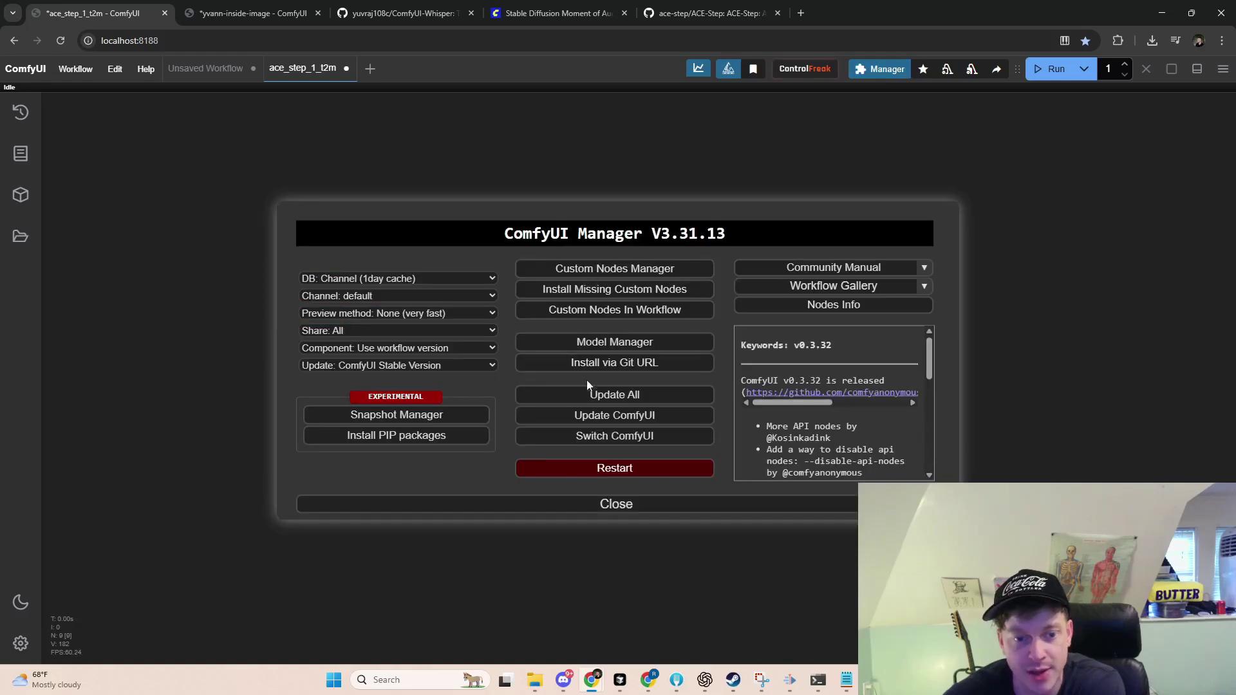
click(668, 504)
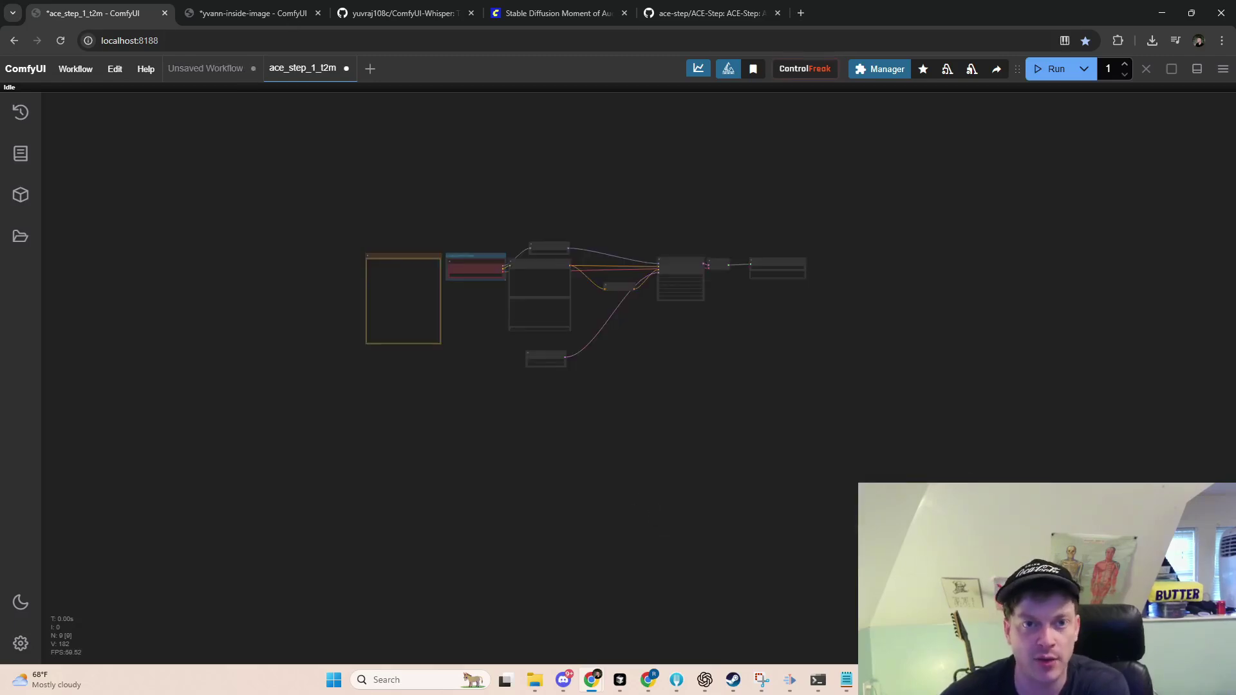
Return to the ACE-Step blog post and highlight the download-the-workflow step
click(572, 14)
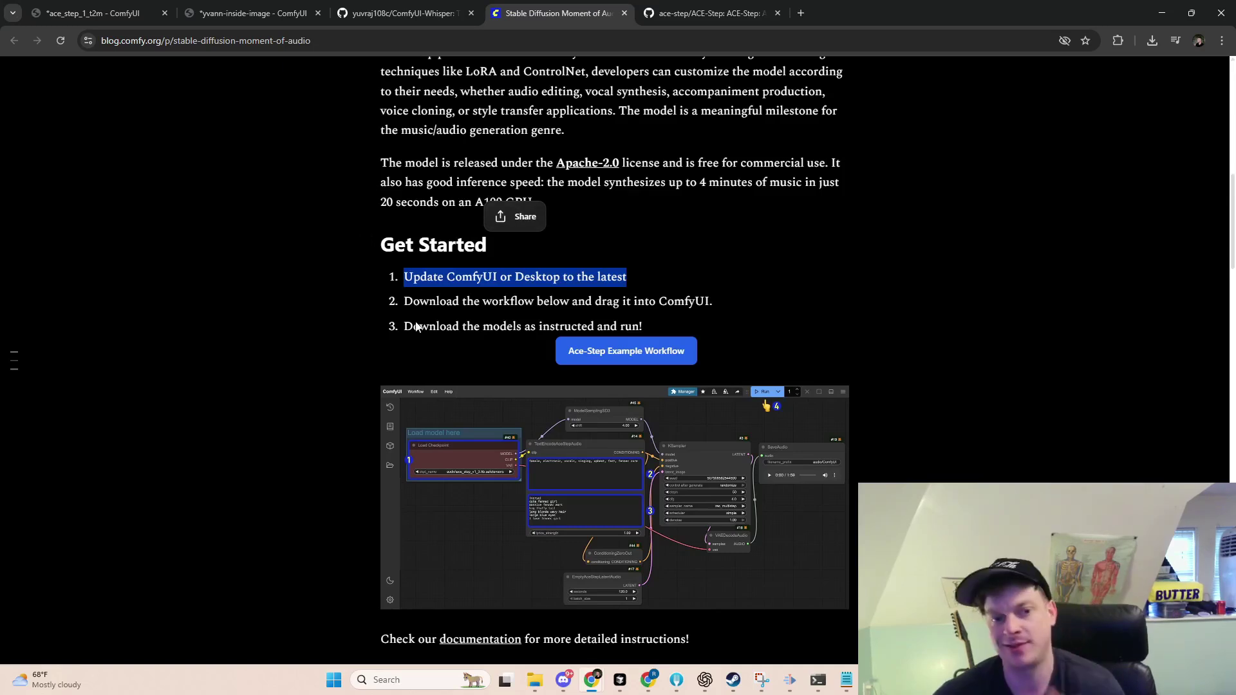
click(496, 305)
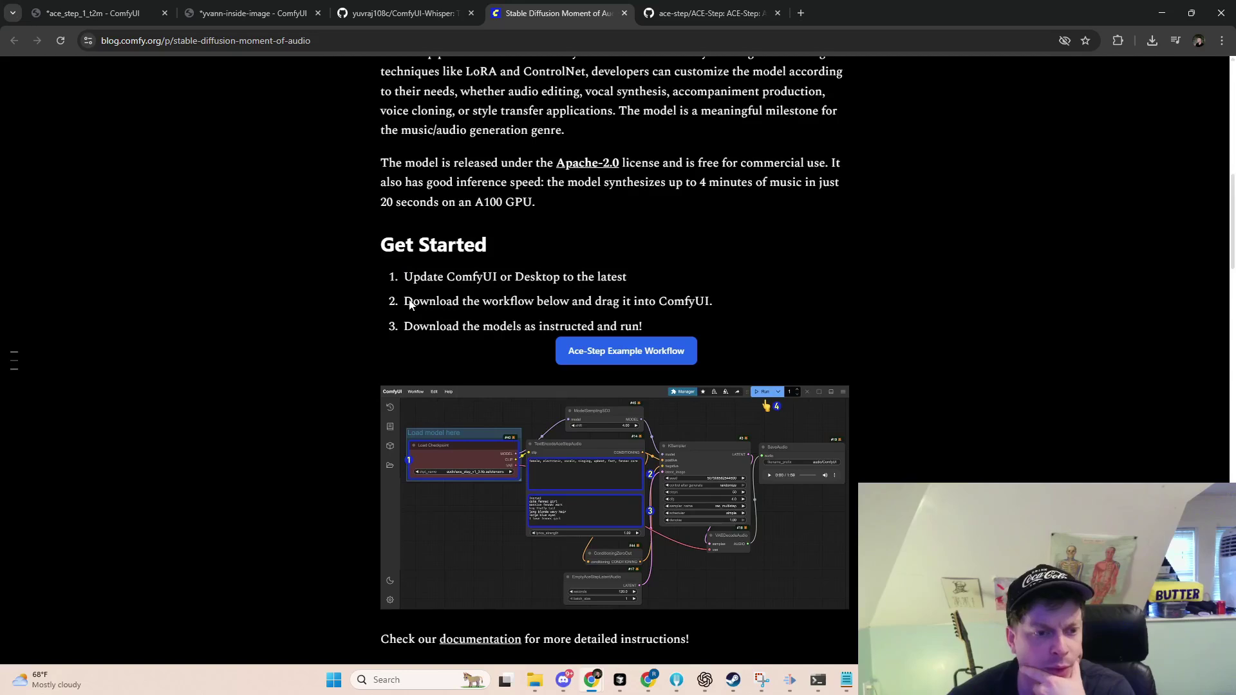
drag(412, 303, 443, 313)
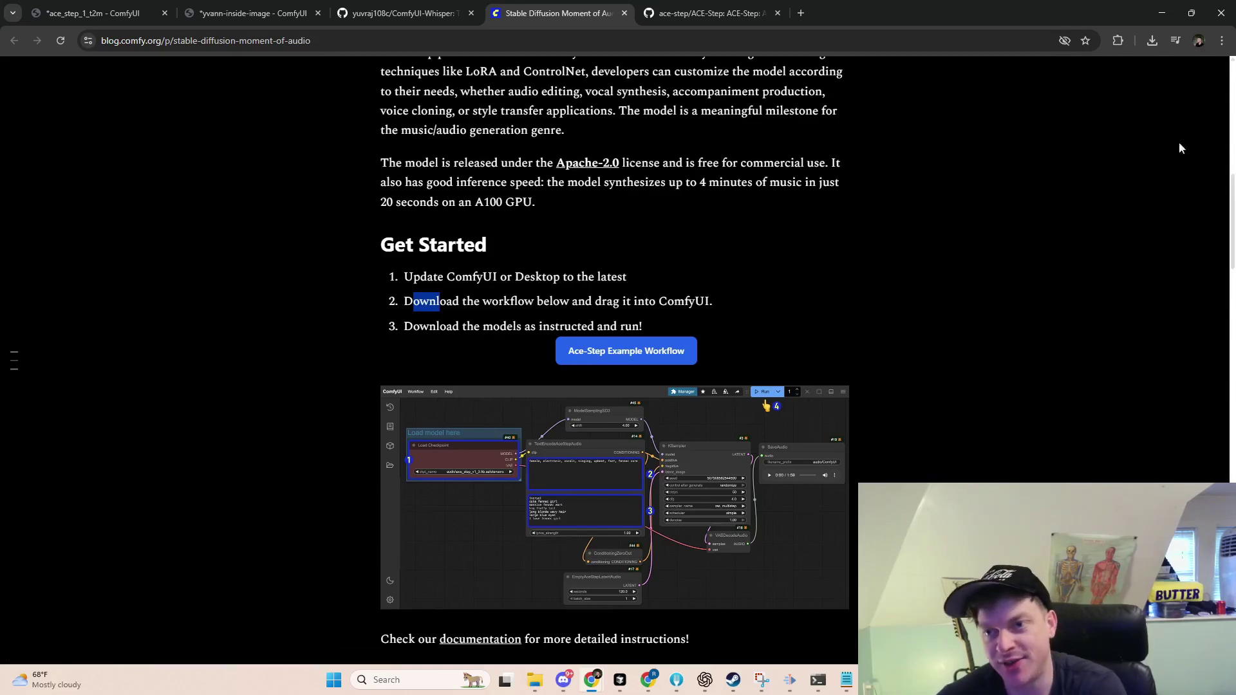
Check the browser download history for ace_step_v1_3.5b.safetensors, then return to ComfyUI
click(1154, 41)
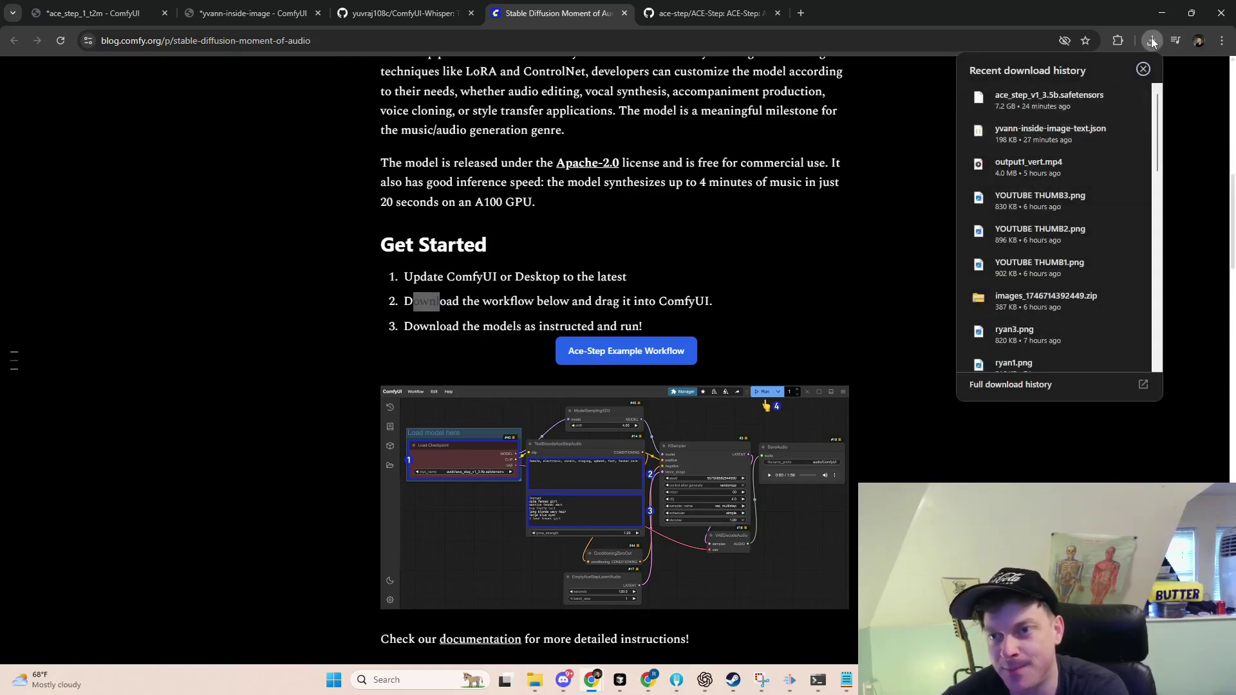
key(Escape)
click(83, 11)
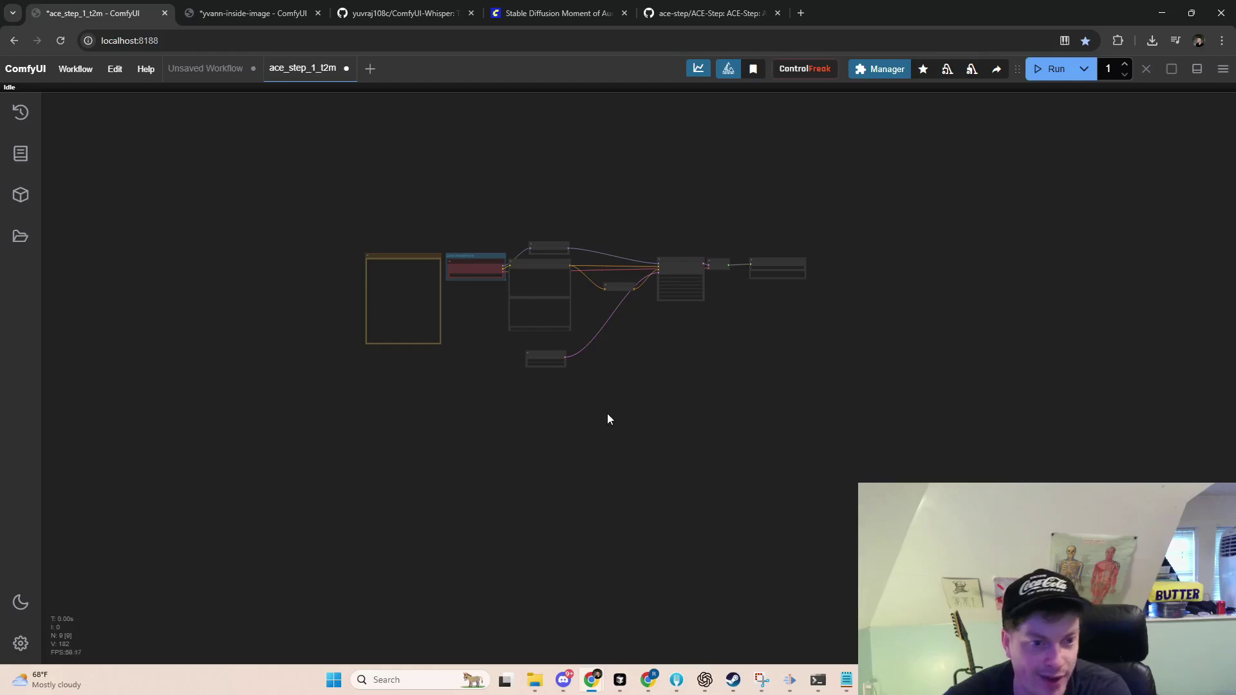
Frame the whole ace_step_1_t2m graph and queue it so KSampler generates music
scroll(607, 311, up, 10)
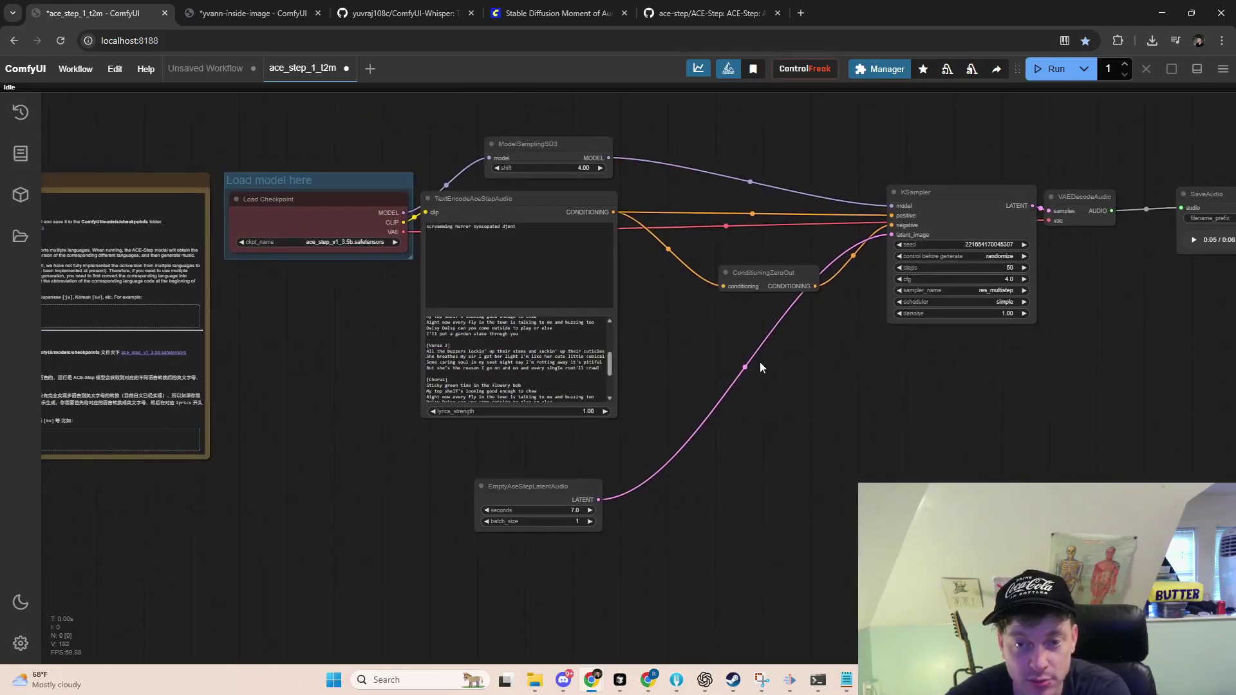
scroll(760, 367, down, 2)
drag(790, 376, 733, 381)
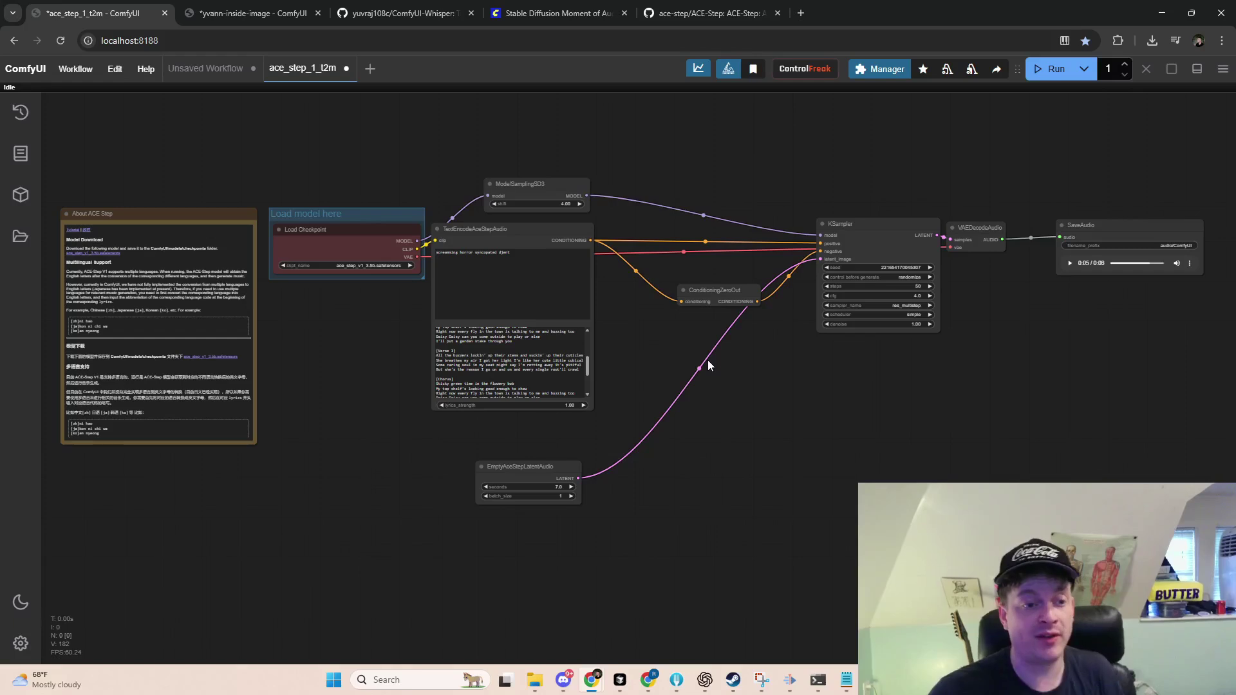
click(354, 240)
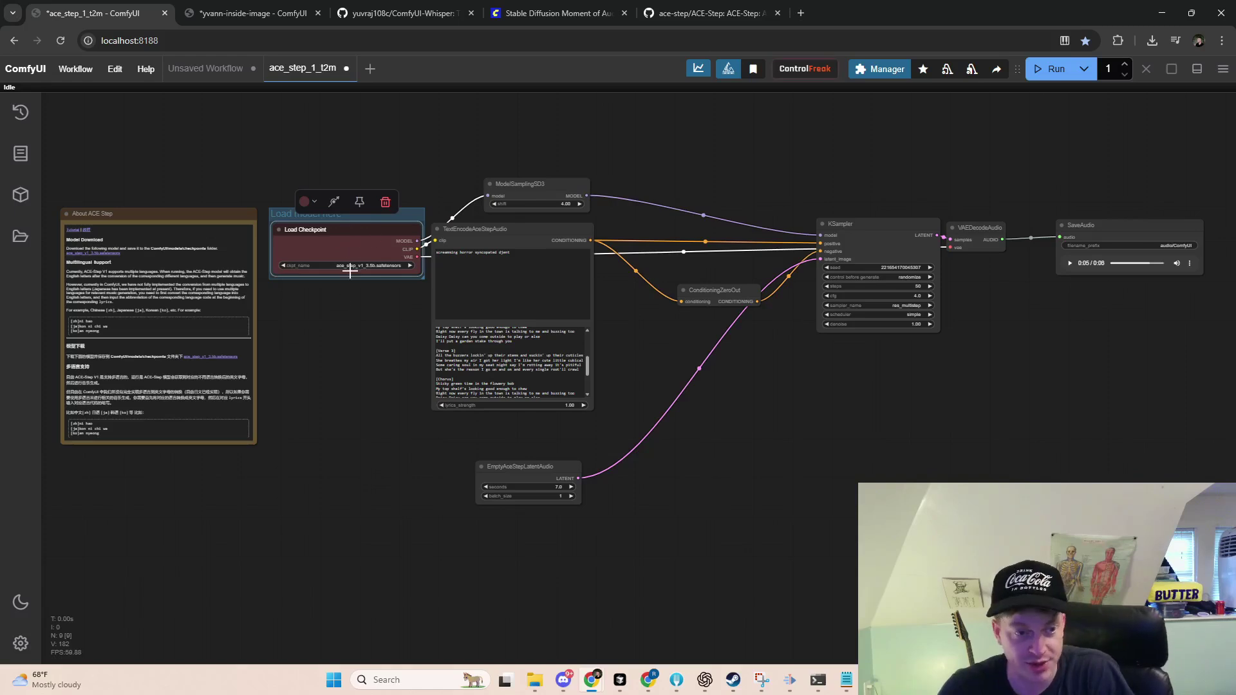
click(1046, 69)
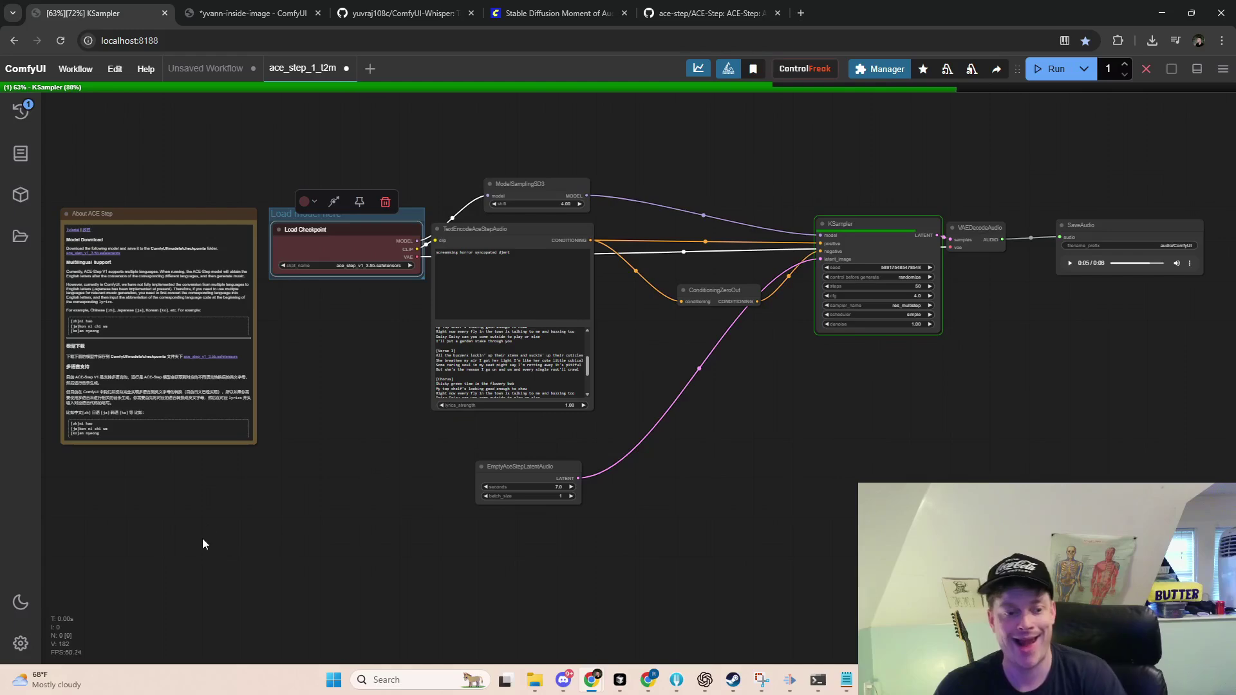
Add a Load Audio (Upload) node from the canvas node search
double_click(212, 523)
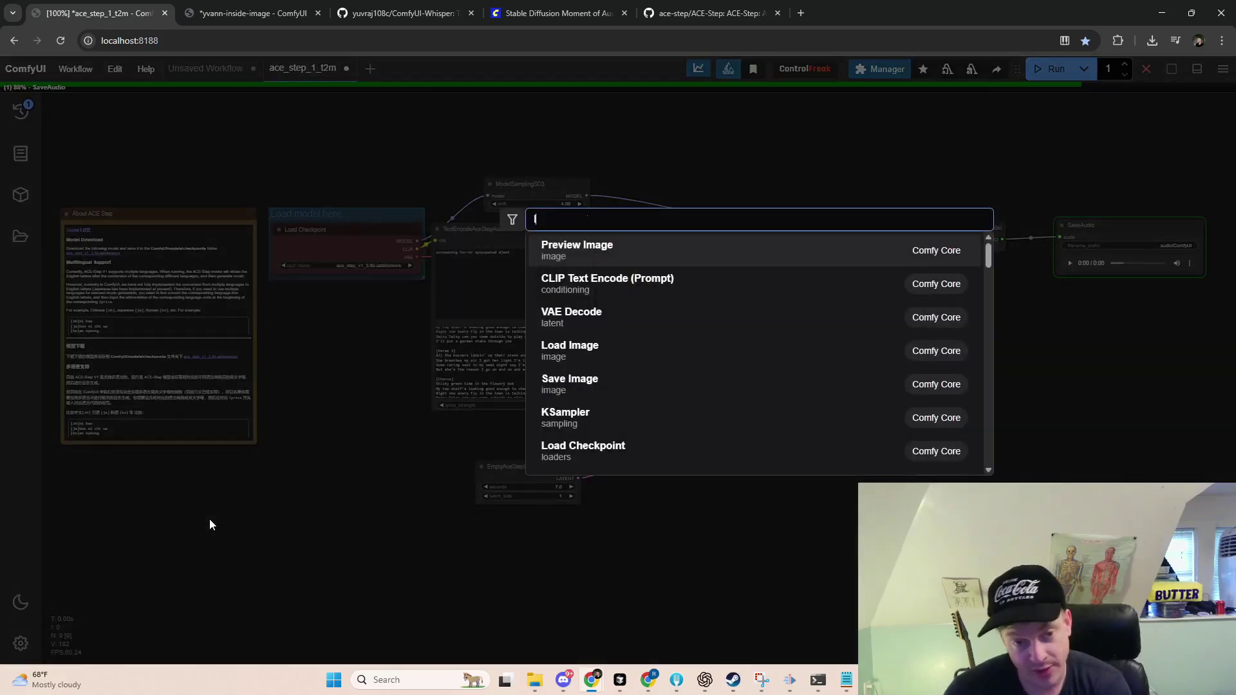
text(load)
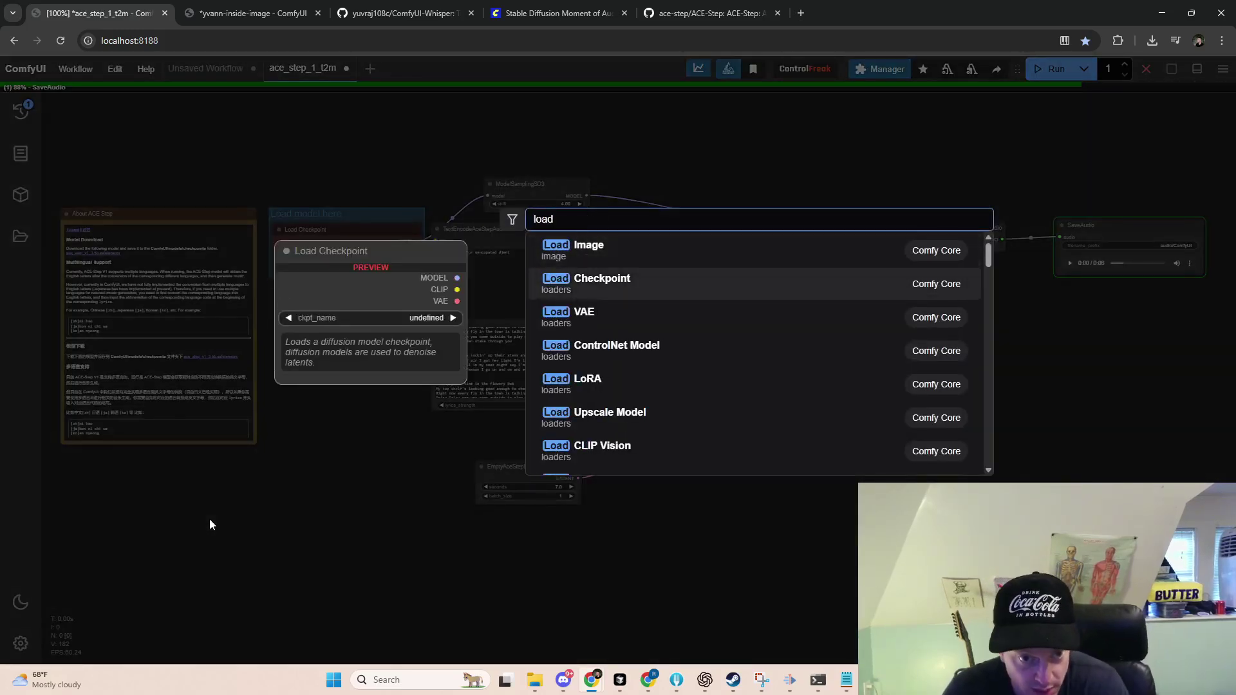
key(Up)
text(audio)
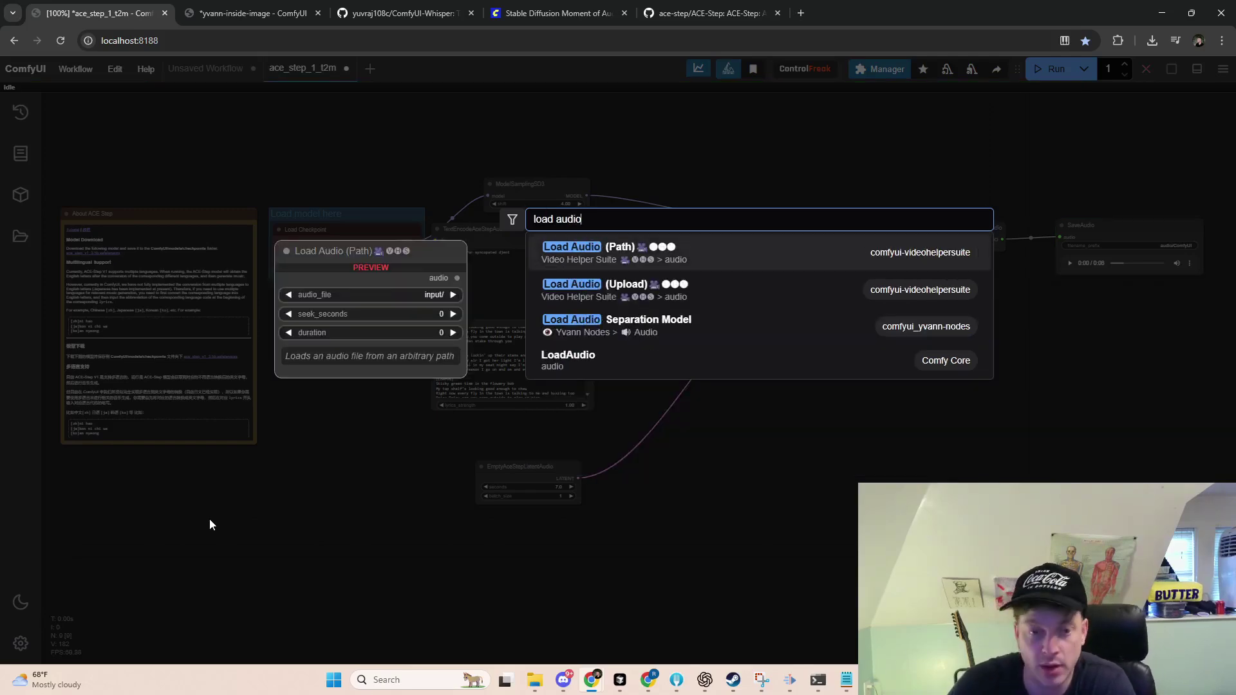
key(Down)
key(Return)
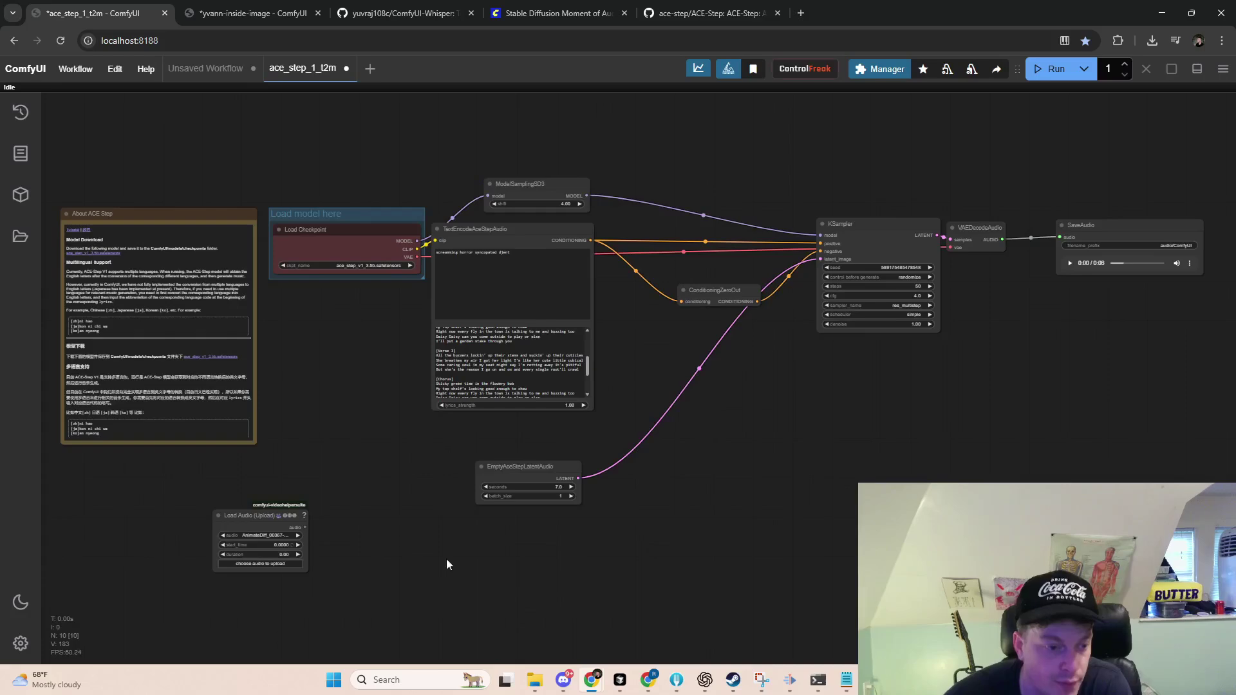
Load Vesuvius_v2_edit.wav with start_time 26.5 and a 9.81 s duration
scroll(329, 514, up, 5)
click(281, 485)
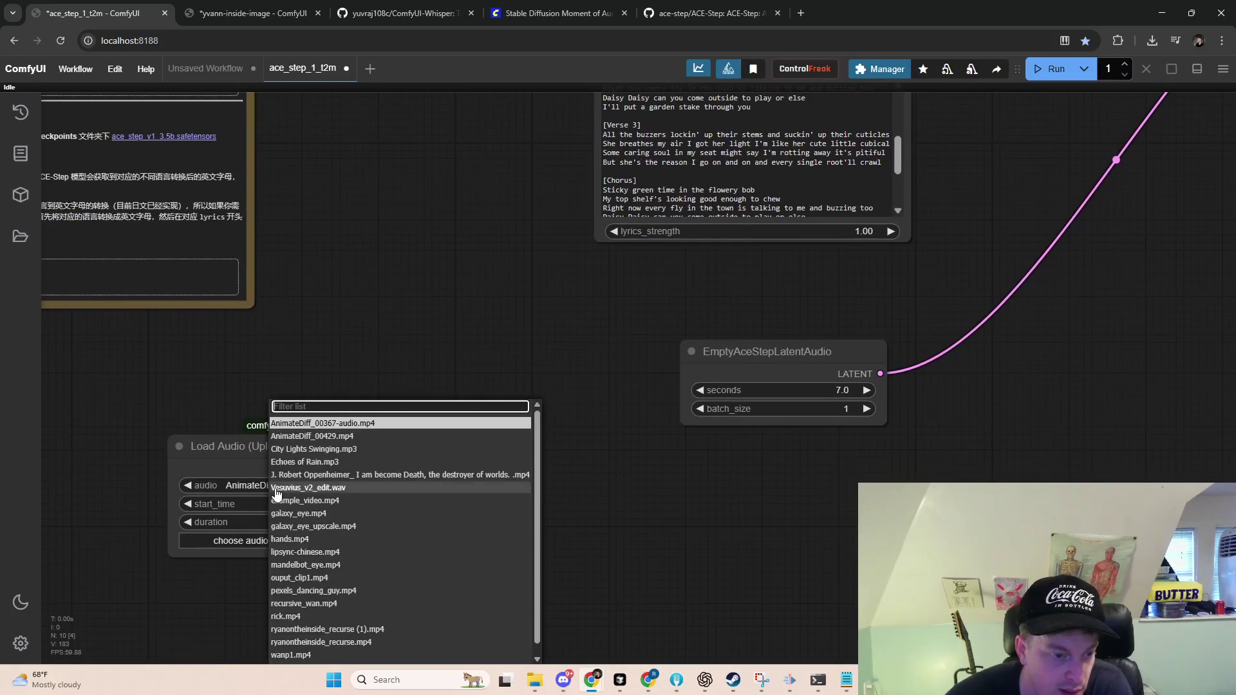
click(322, 487)
drag(402, 471, 376, 455)
drag(259, 431, 410, 423)
click(276, 472)
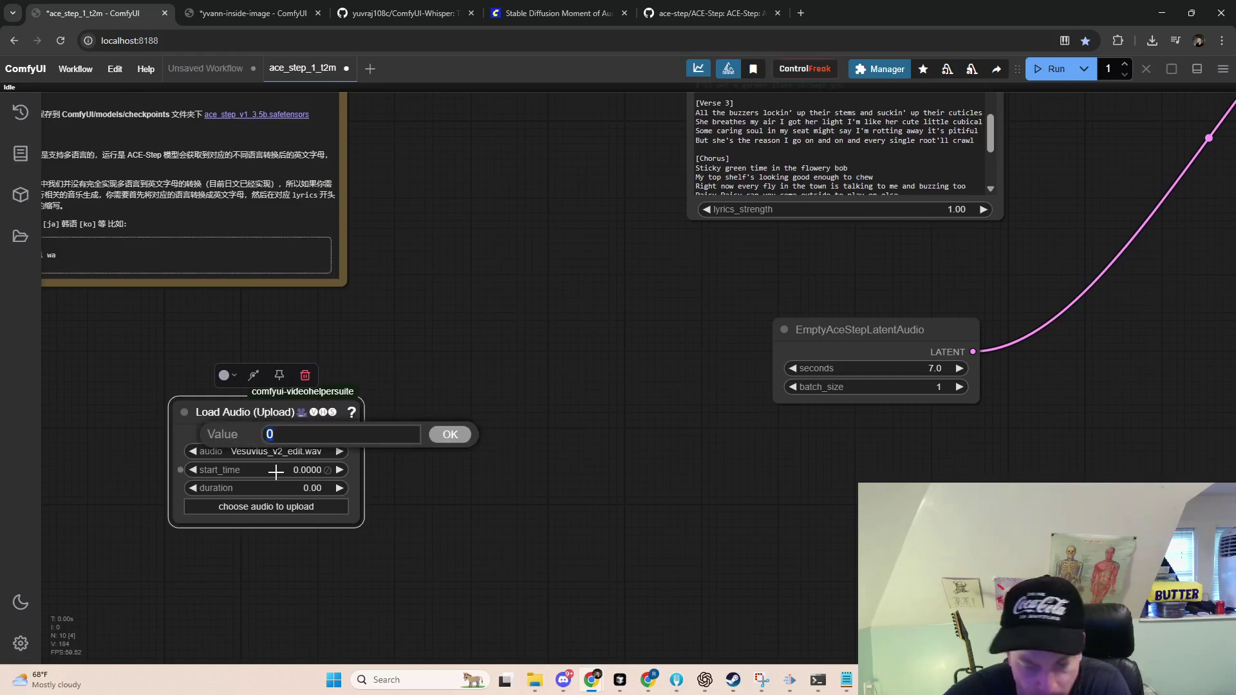
text(26.5)
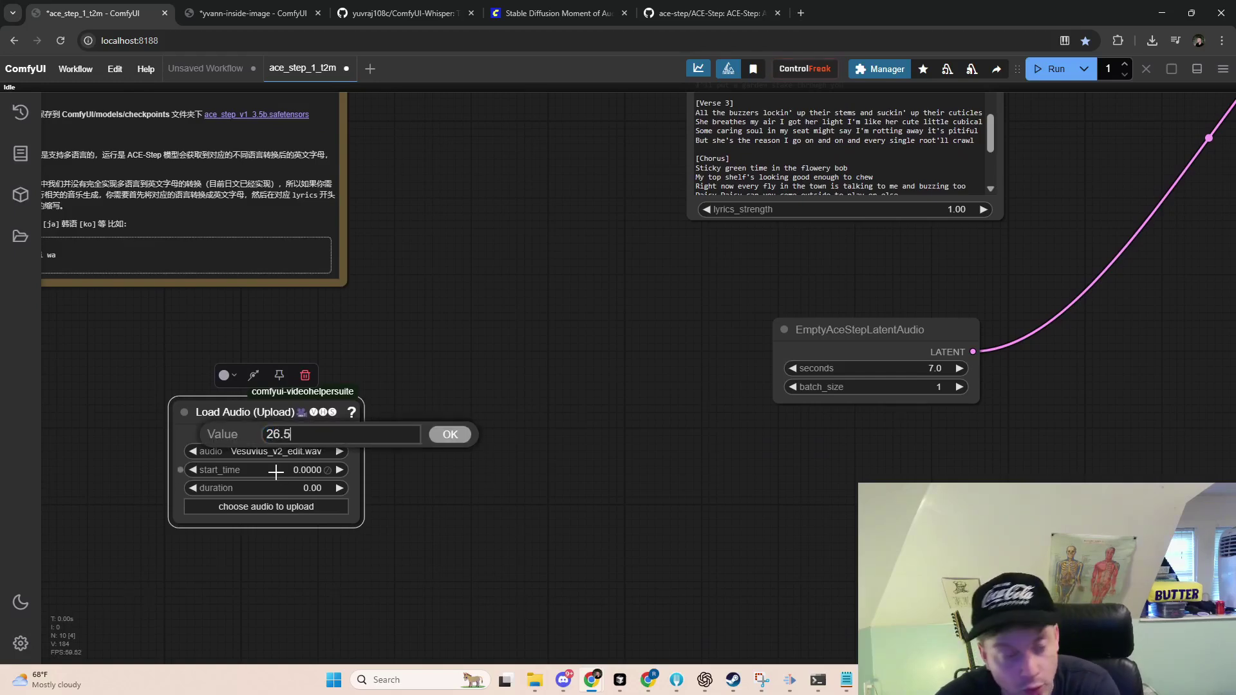
key(Return)
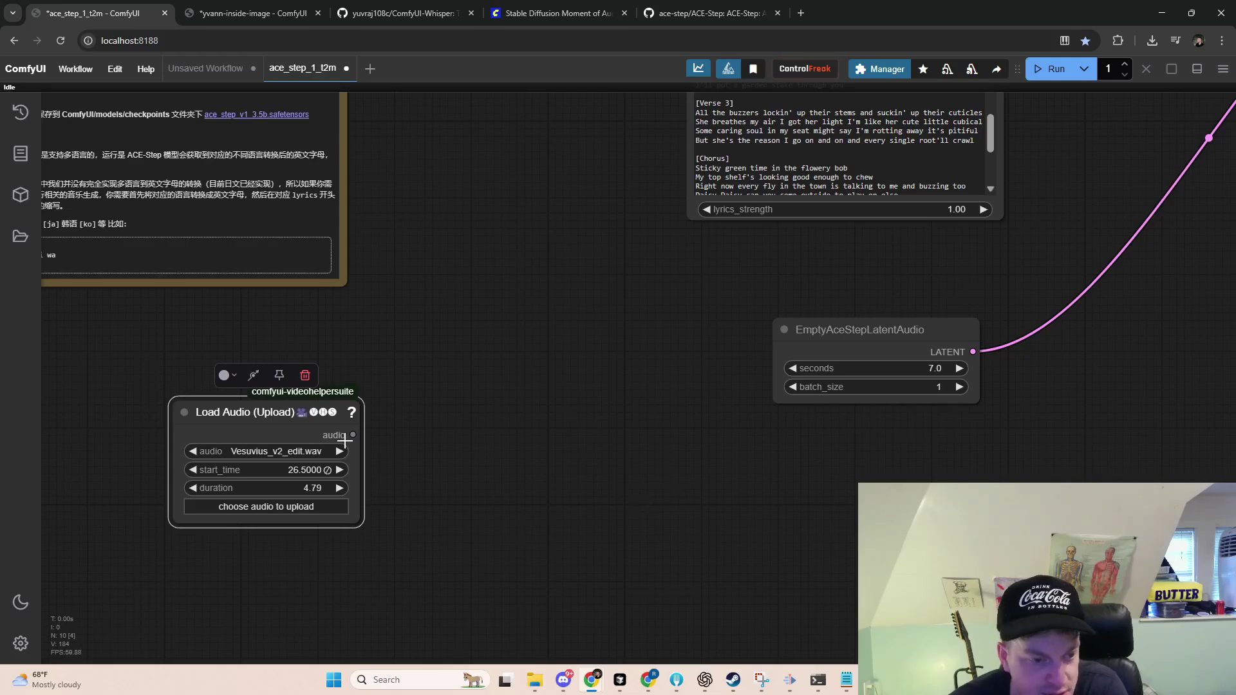
drag(265, 494, 379, 497)
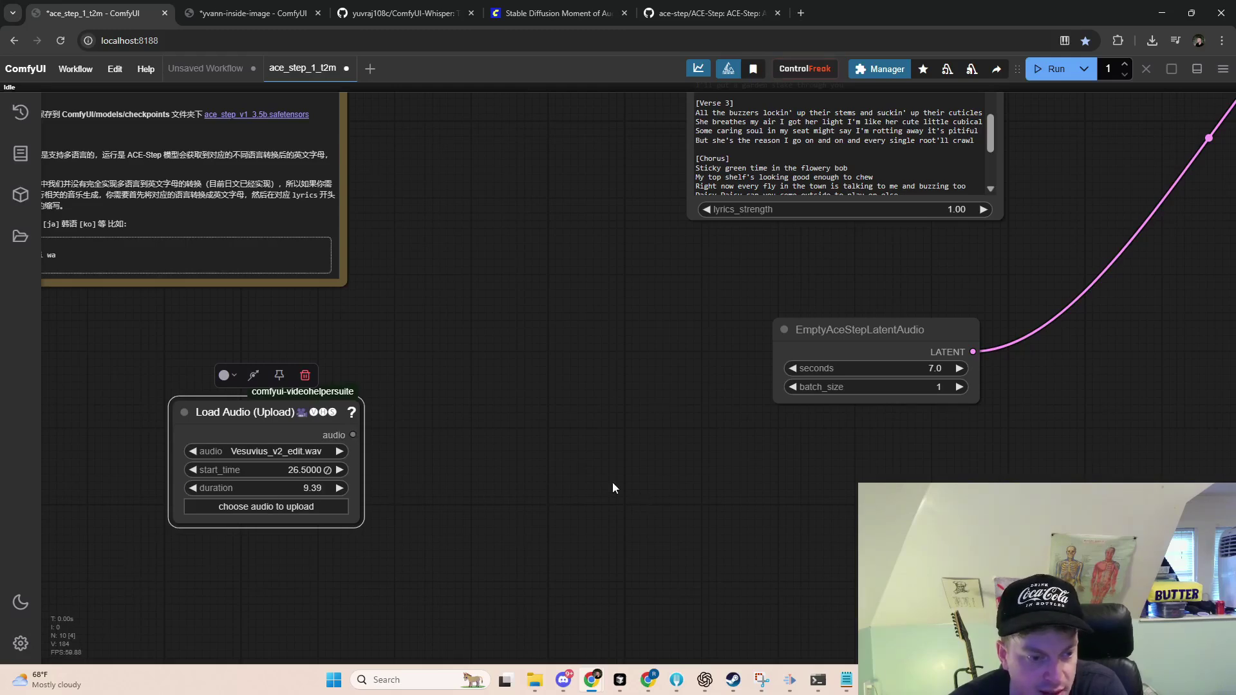
drag(356, 435, 641, 468)
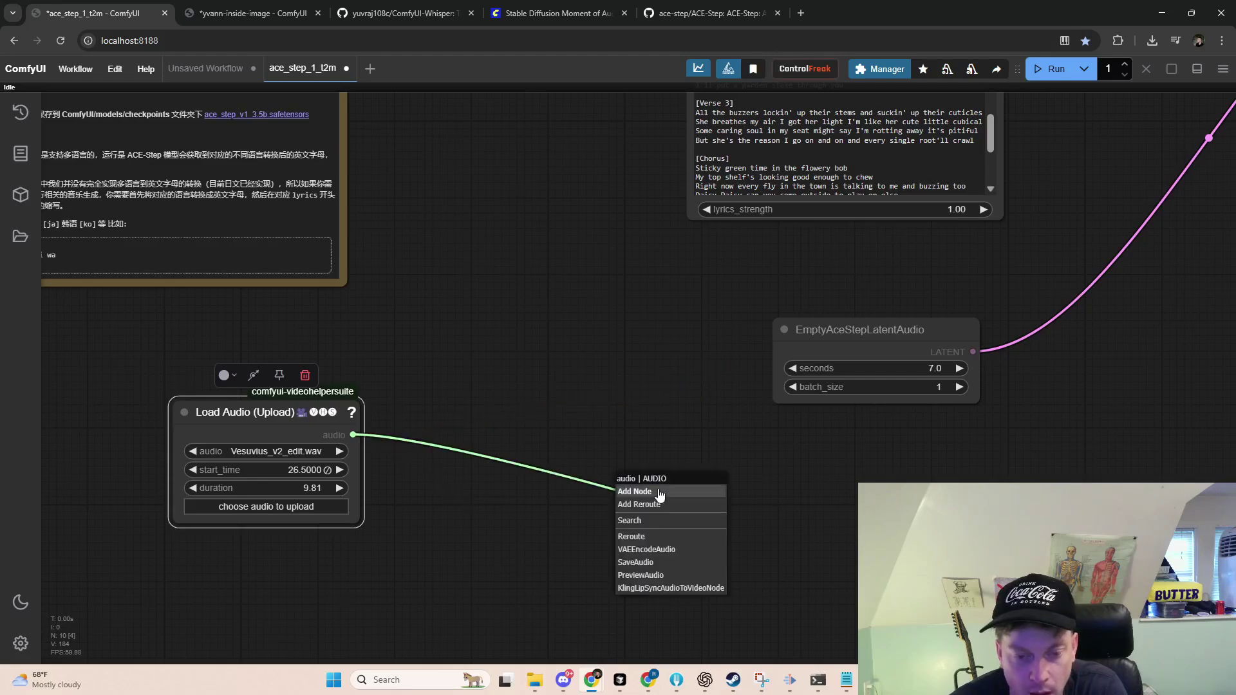
Add a VAEEncodeAudio node fed by the loaded audio and the checkpoint's VAE
click(646, 549)
scroll(620, 412, down, 4)
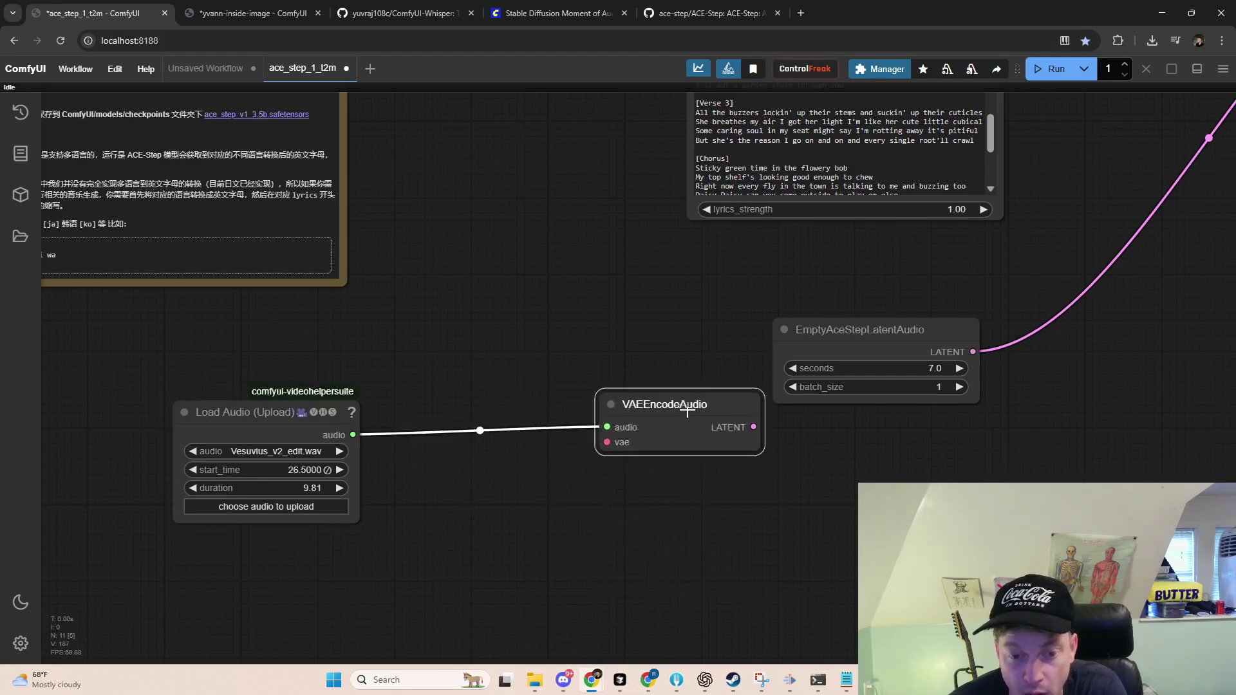
scroll(638, 323, up, 3)
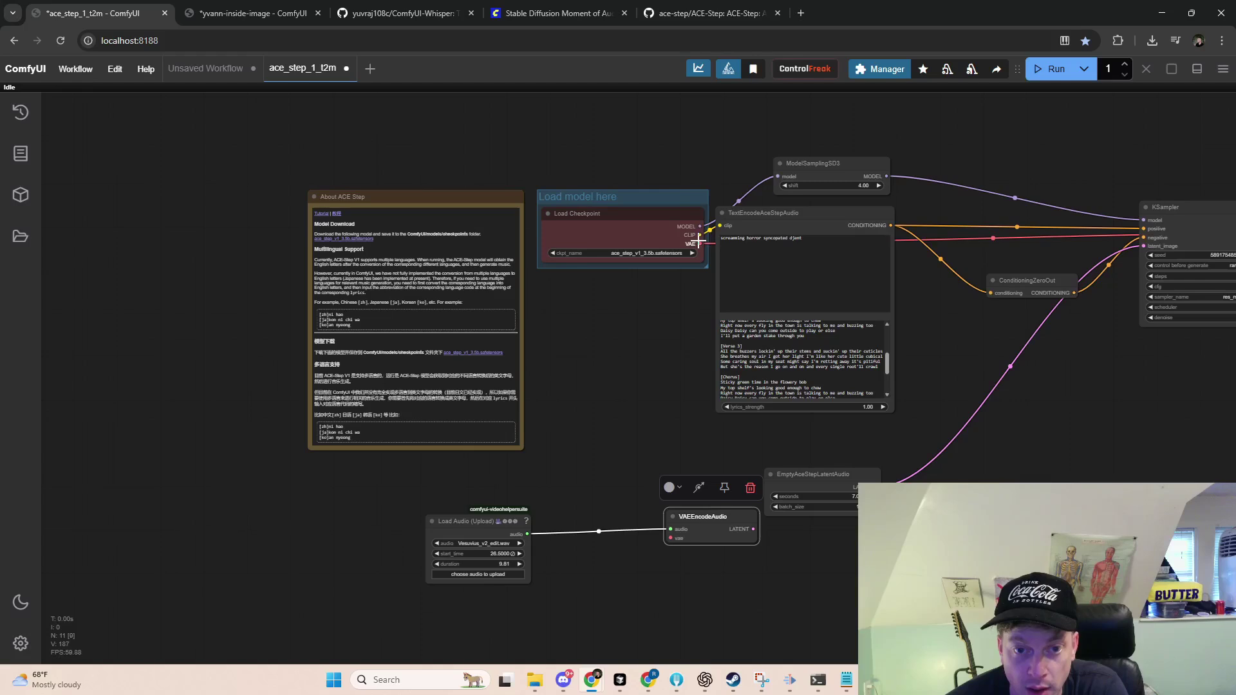
drag(704, 243, 671, 538)
drag(836, 554, 623, 565)
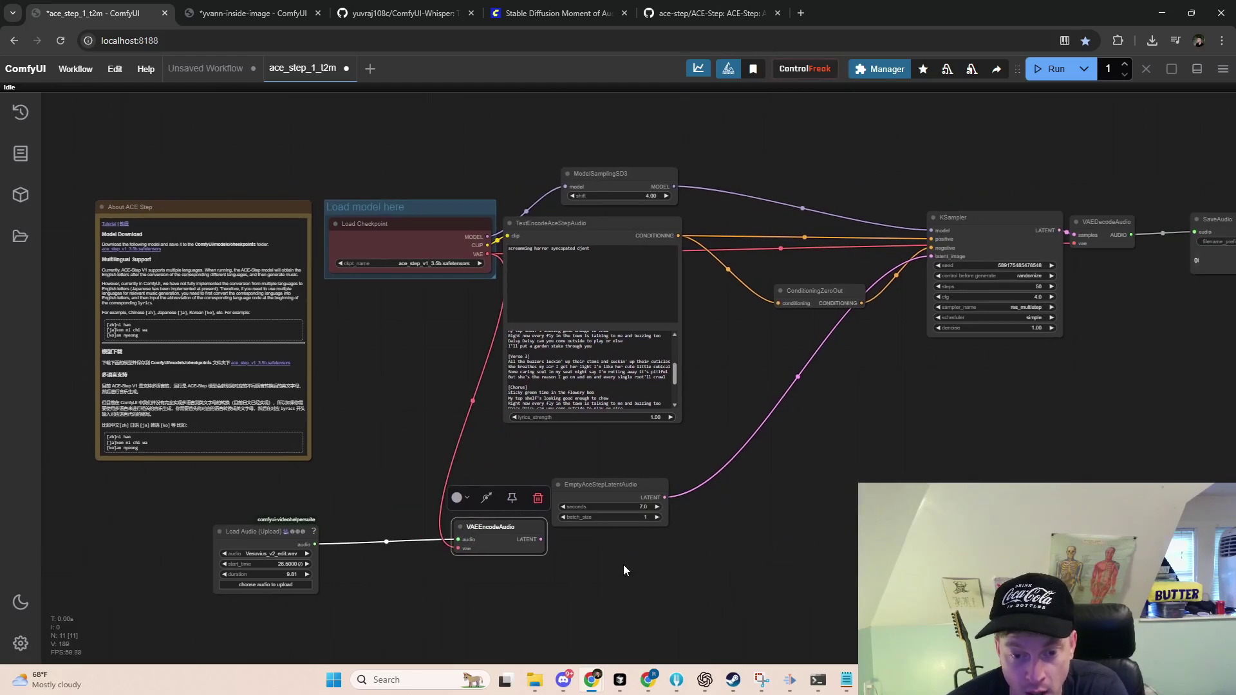
Replace EmptyAceStepLatentAudio with the encoded audio as KSampler's latent_image and rerun
drag(622, 481, 670, 567)
drag(541, 539, 925, 273)
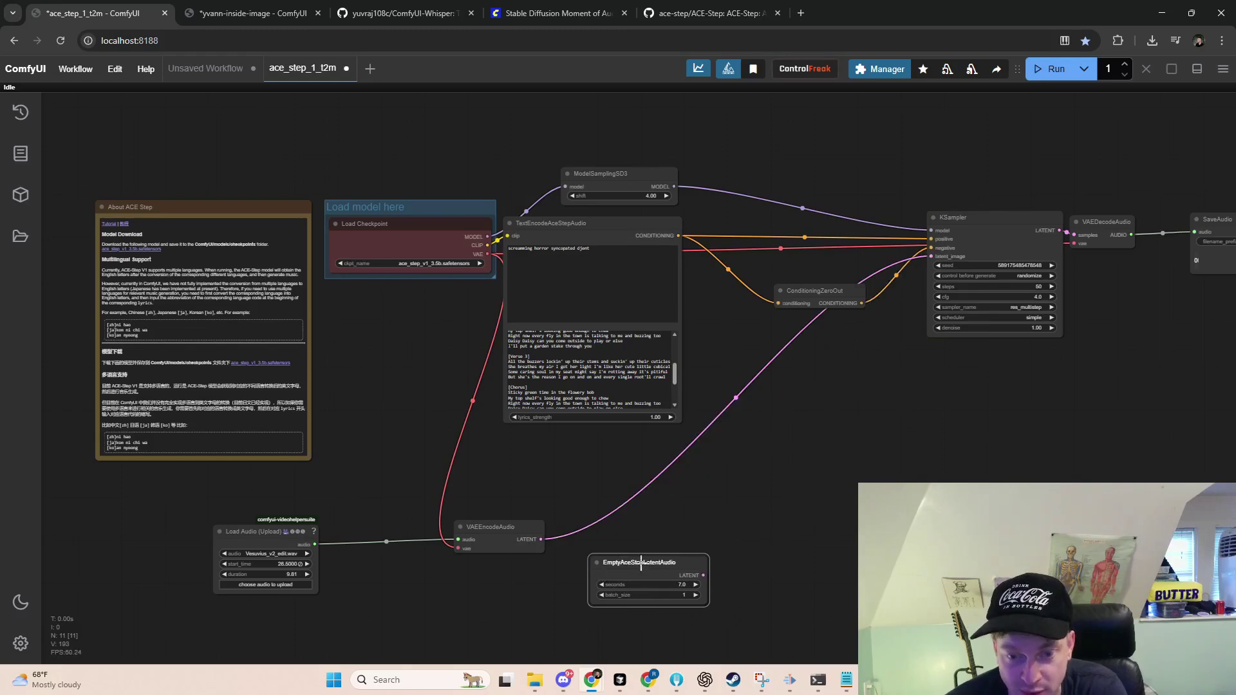
drag(912, 423, 796, 454)
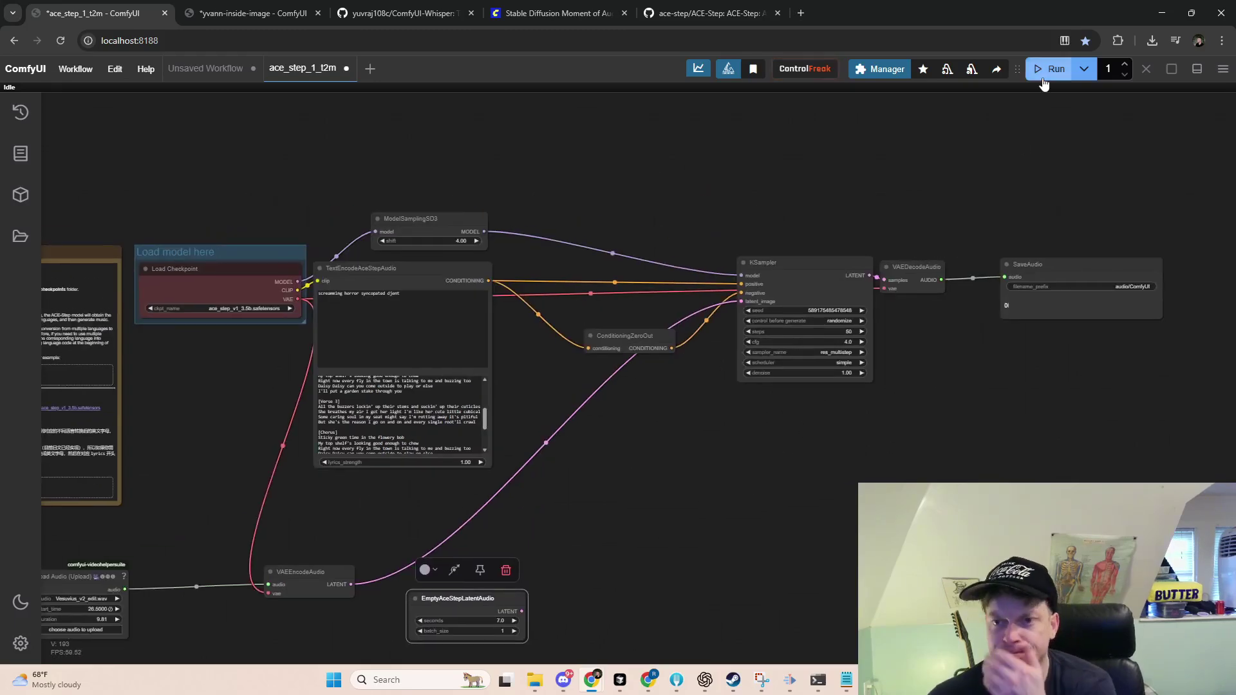
click(1049, 69)
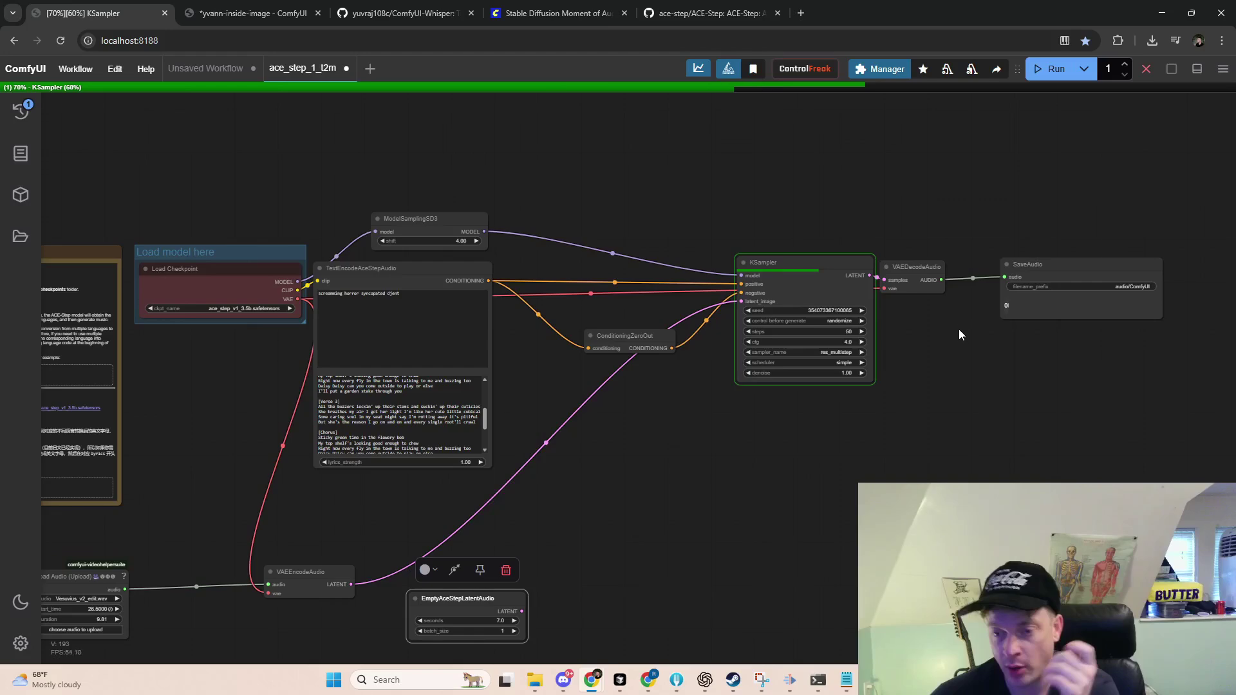
Add a PreviewAudio node wired to the Load Audio output
drag(135, 596, 1039, 430)
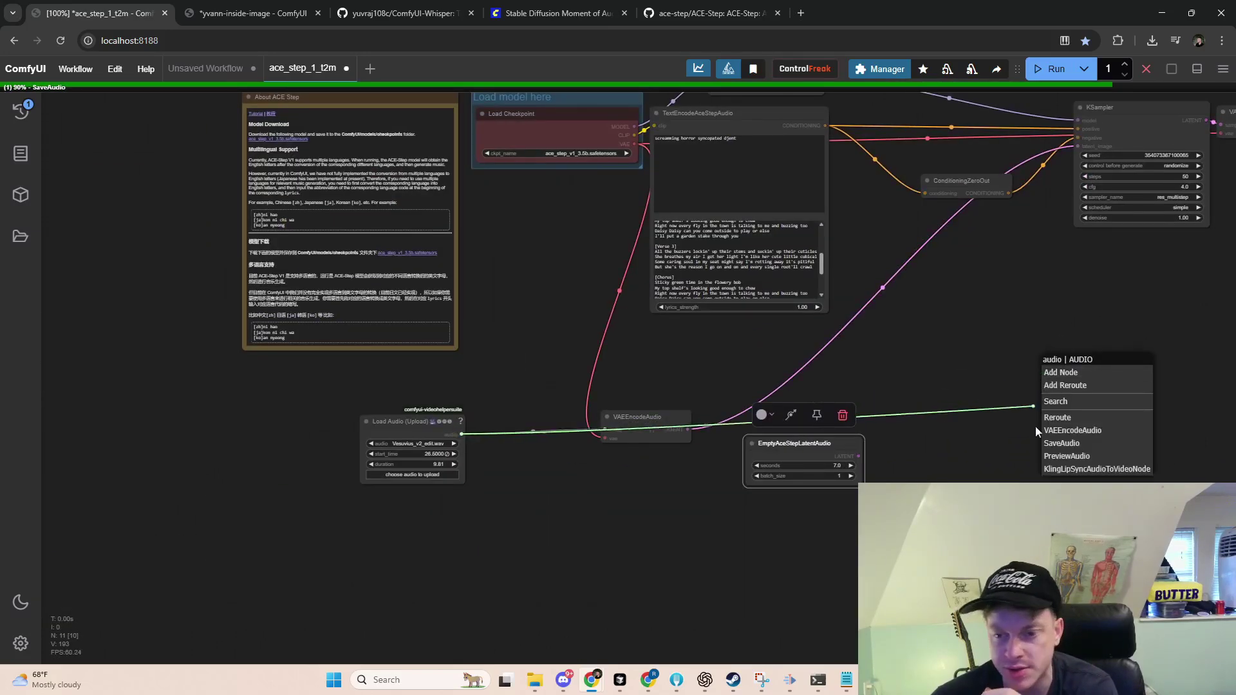
click(1066, 456)
scroll(1068, 455, right, 3)
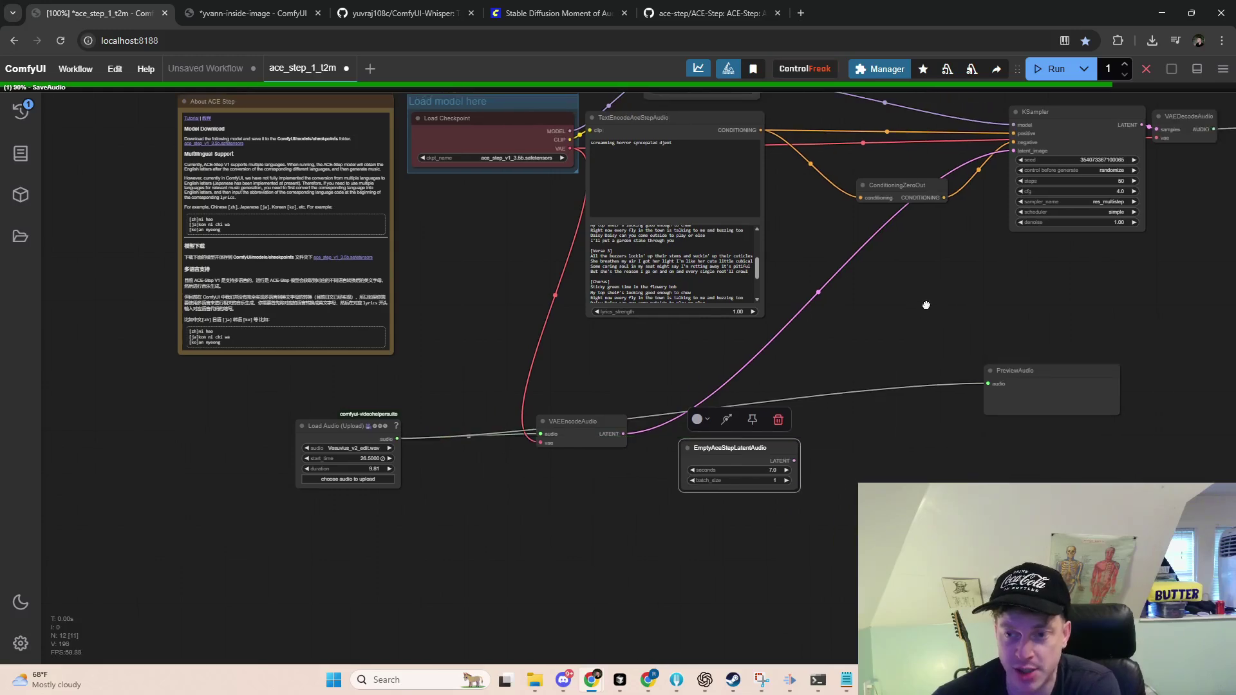
scroll(1072, 109, right, 3)
Set the seed's control before generate to fixed, rerun, and play the source preview
click(960, 174)
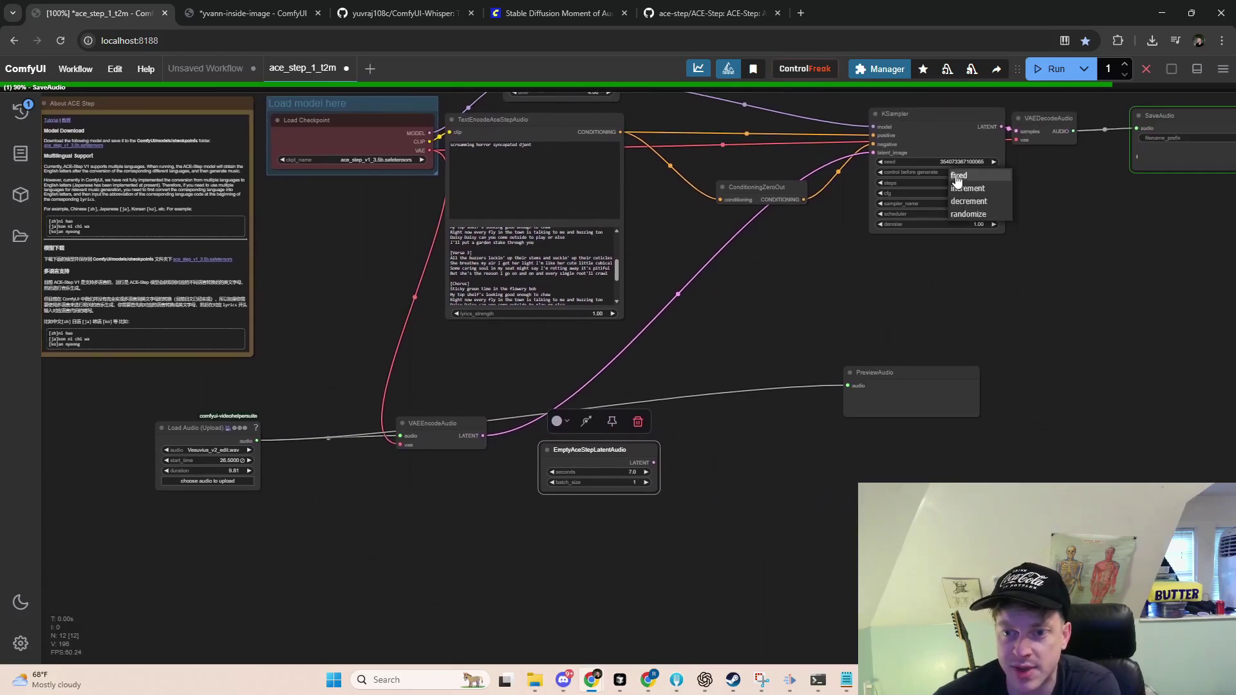
click(959, 175)
scroll(921, 244, right, 3)
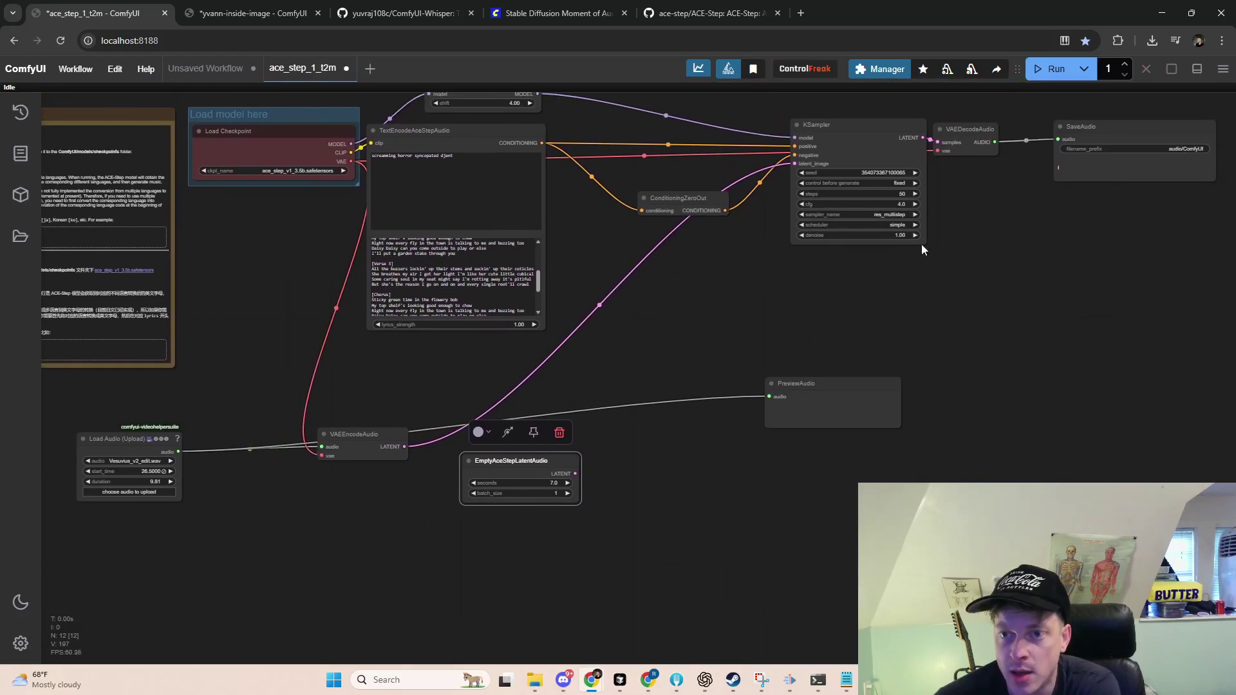
click(1051, 69)
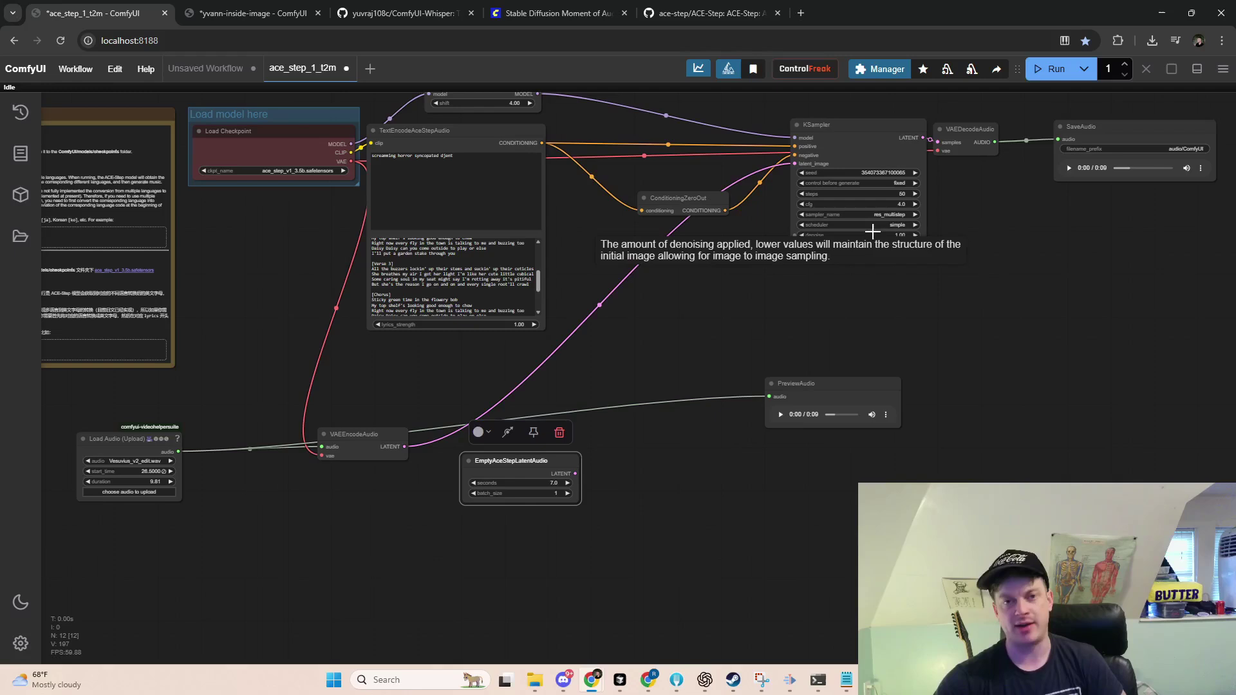
click(780, 415)
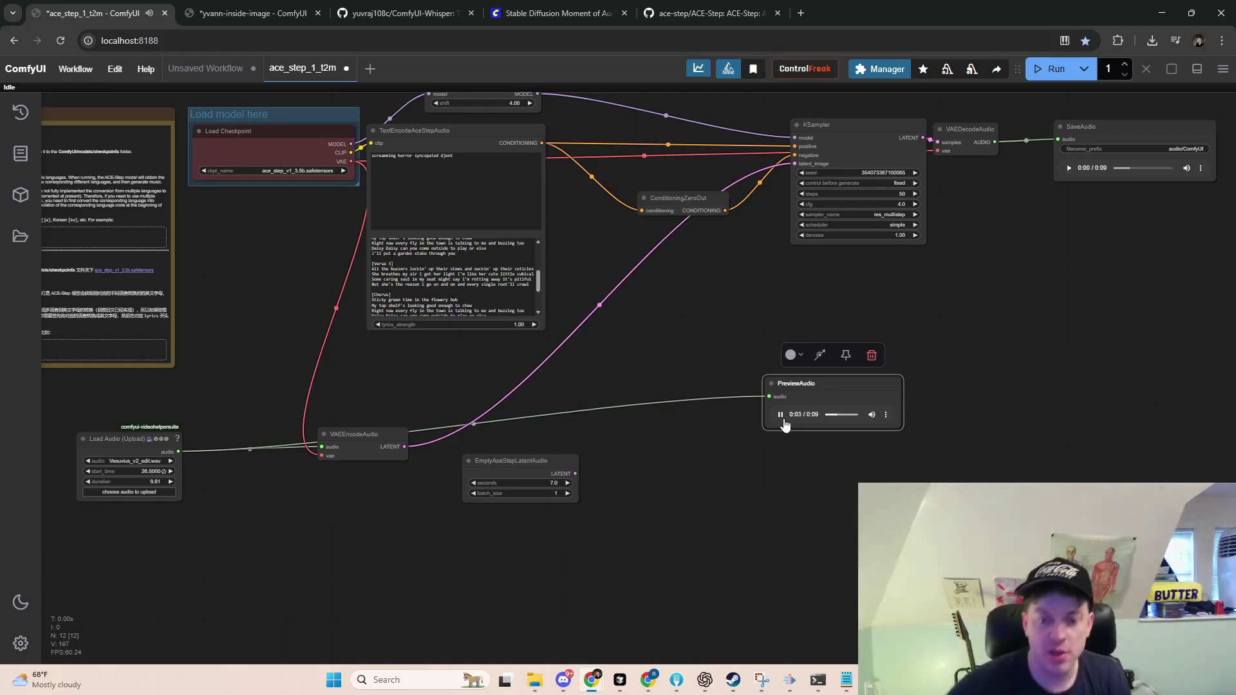
Pause the source preview and play the generated audio clip
click(781, 416)
drag(873, 332, 979, 414)
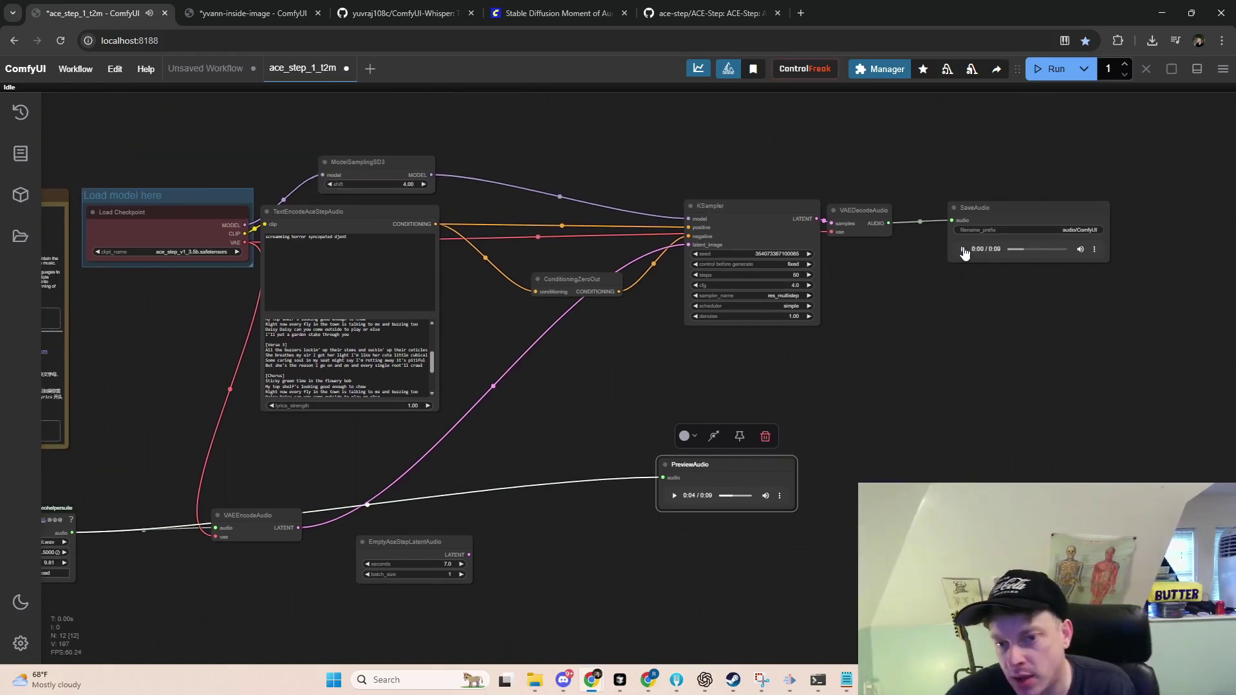
click(963, 249)
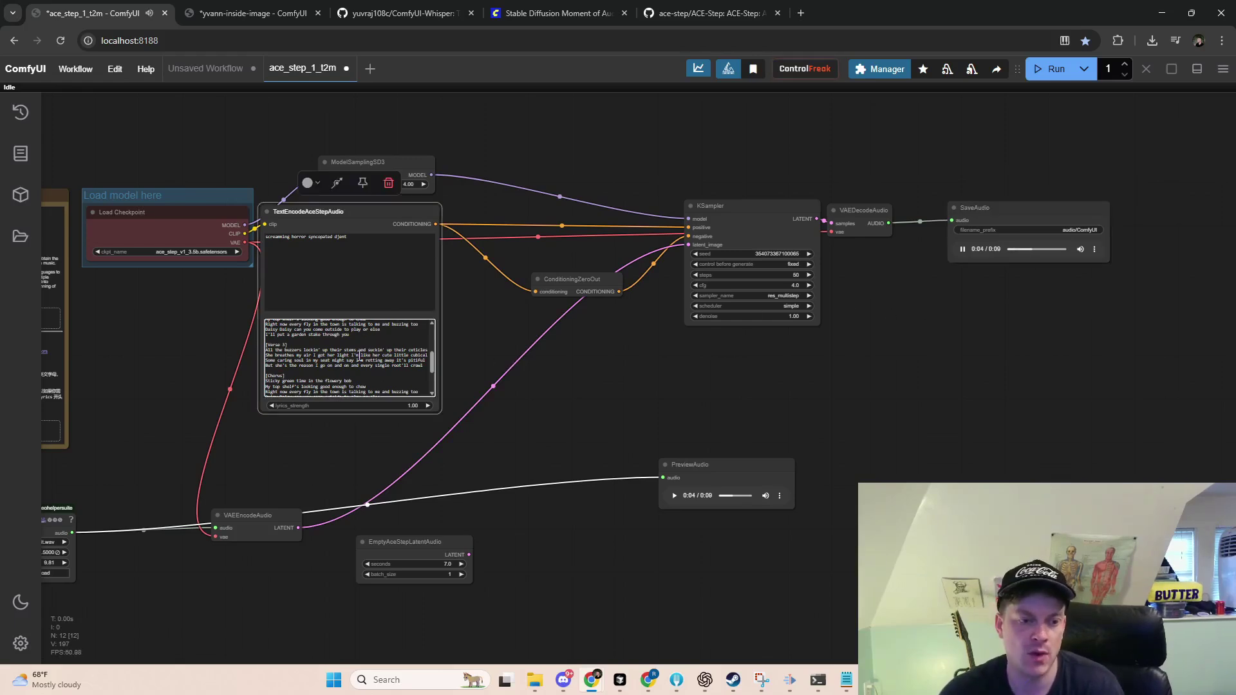
Delete all lyrics from the TextEncodeAceStepAudio node and replay the generated clip
key(ctrl+a)
key(BackSpace)
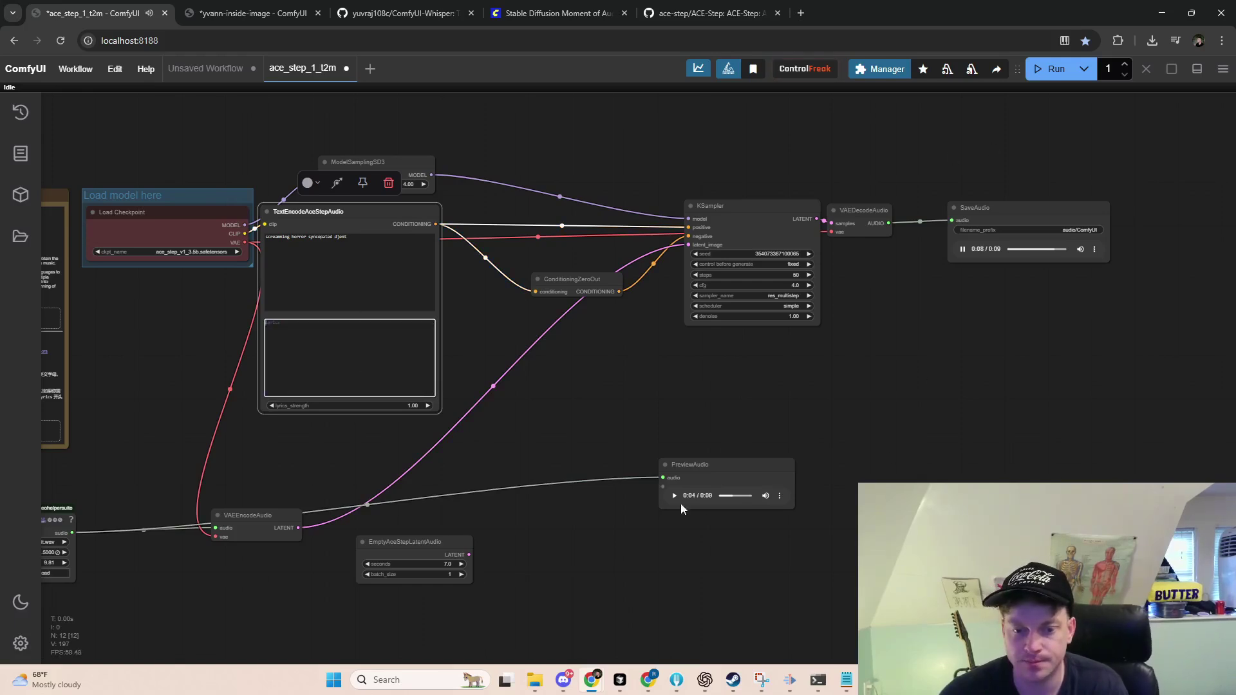
click(963, 256)
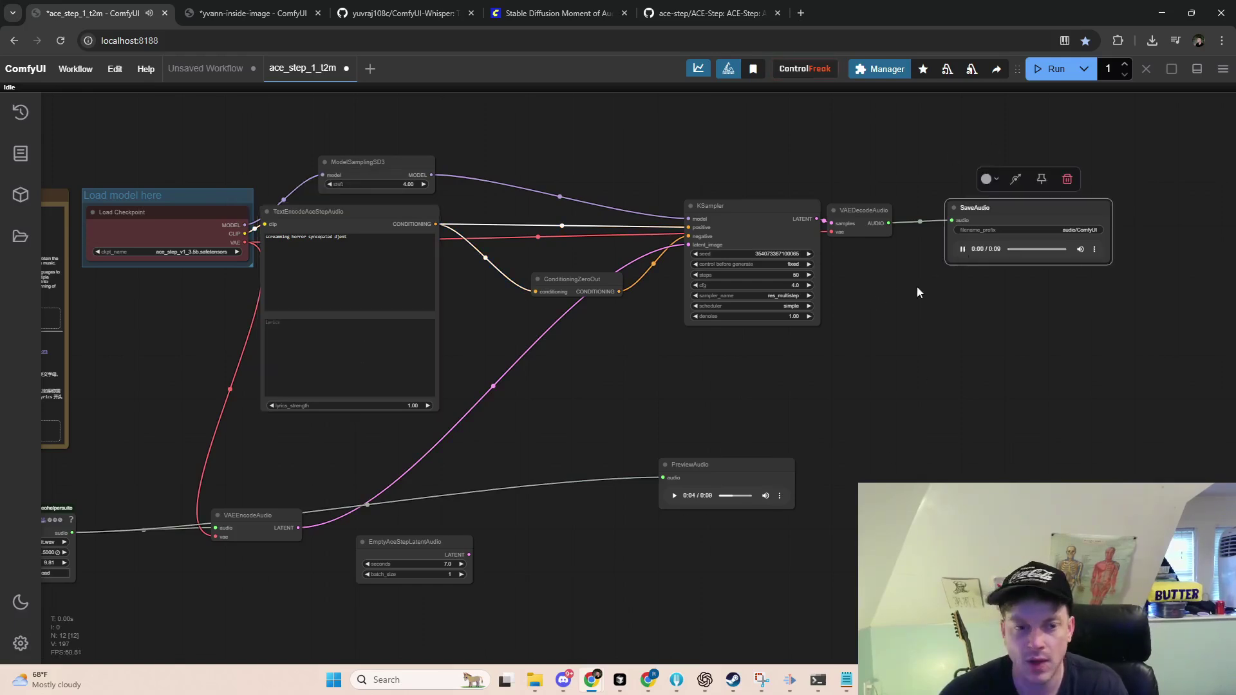
Replace the style tags with "in the style of boards of canada" and run
click(961, 252)
scroll(334, 257, up, 5)
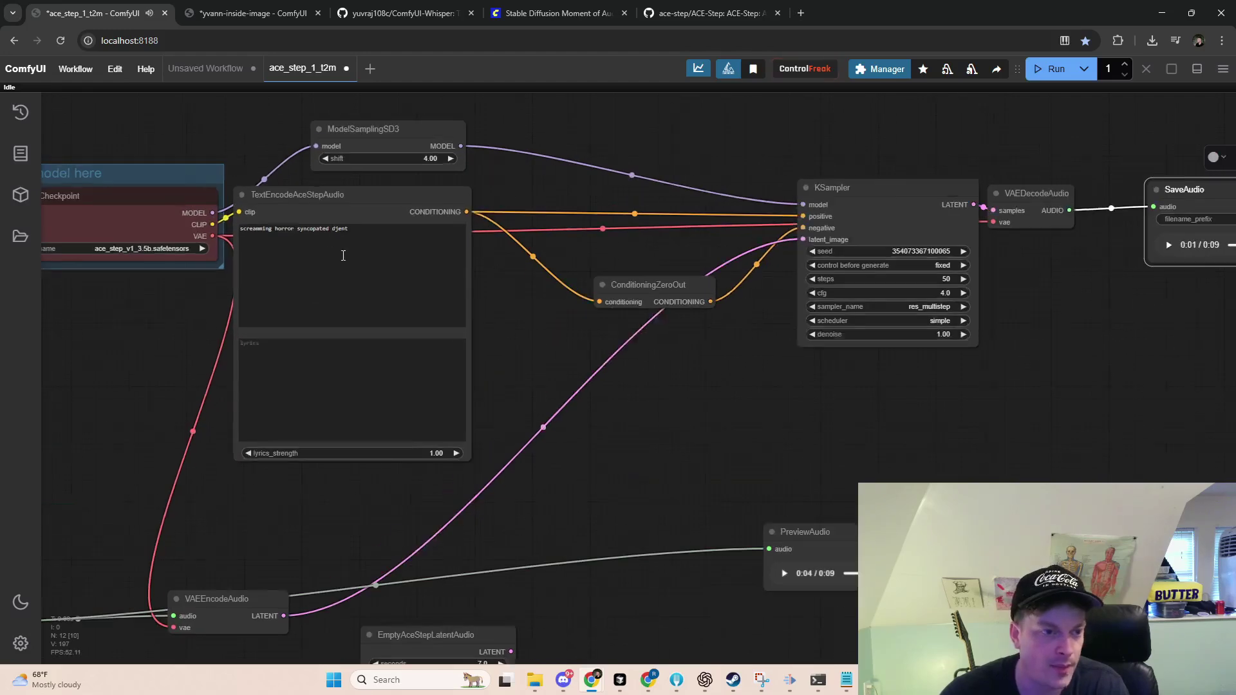
triple_click(309, 220)
text(in the style of b)
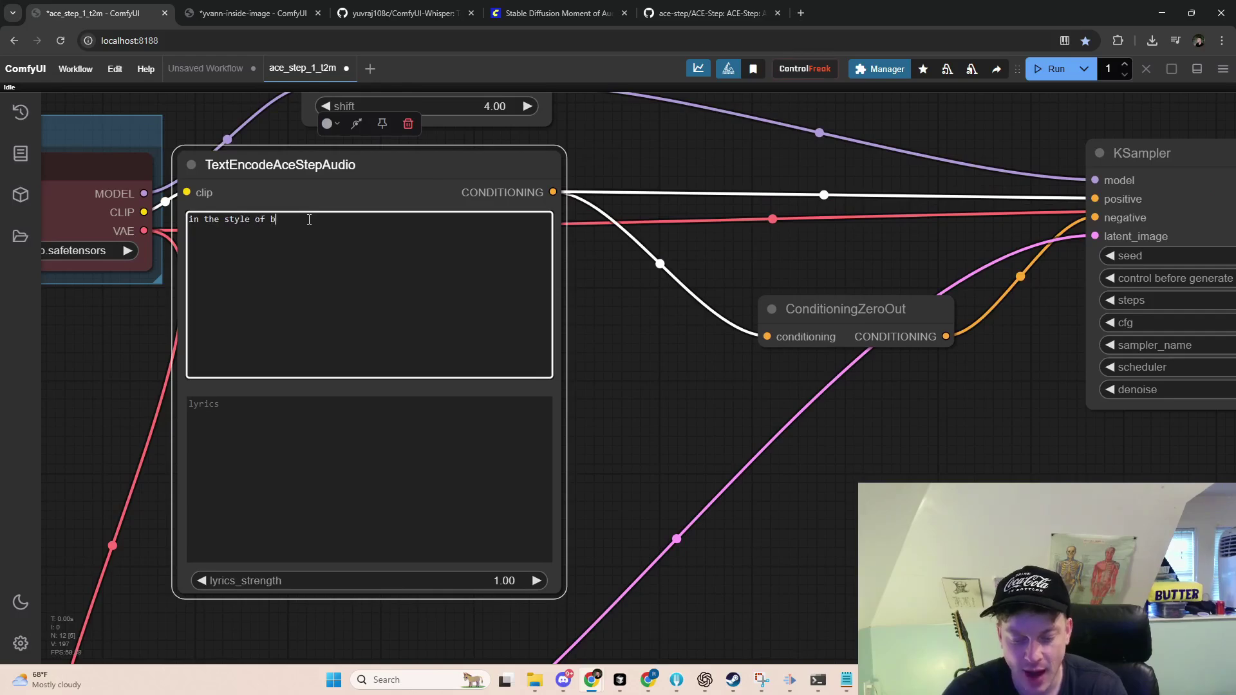
text(oards of canada)
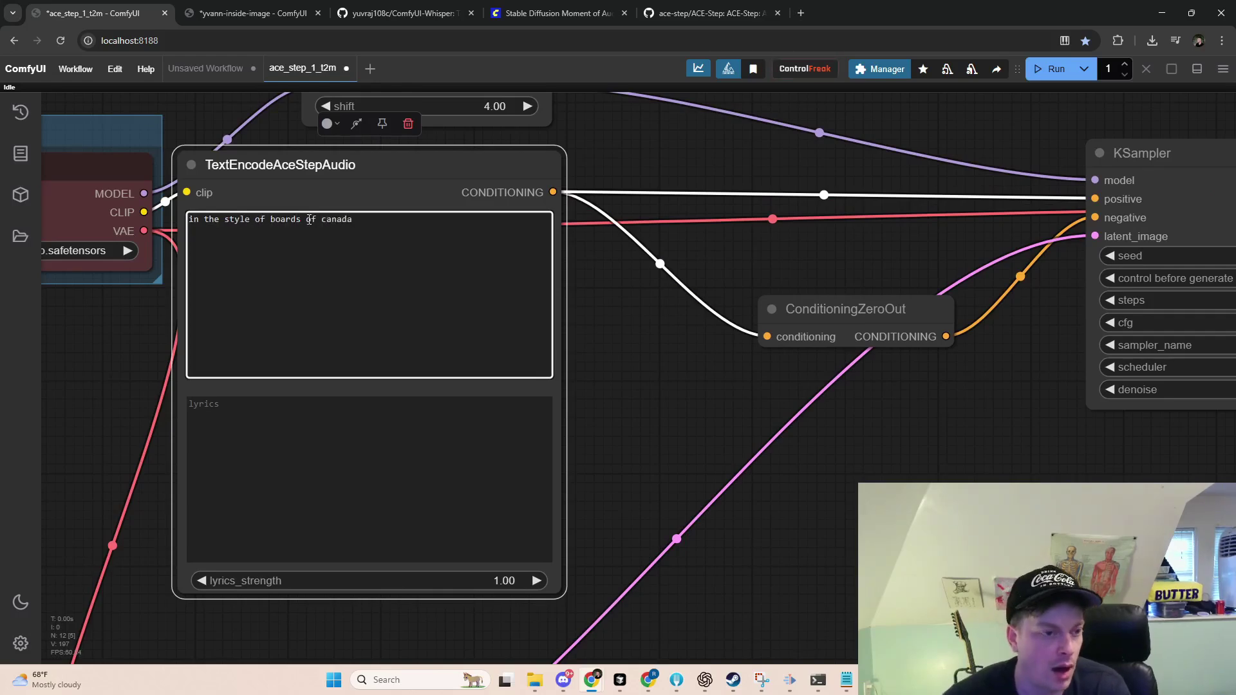
scroll(680, 411, down, 3)
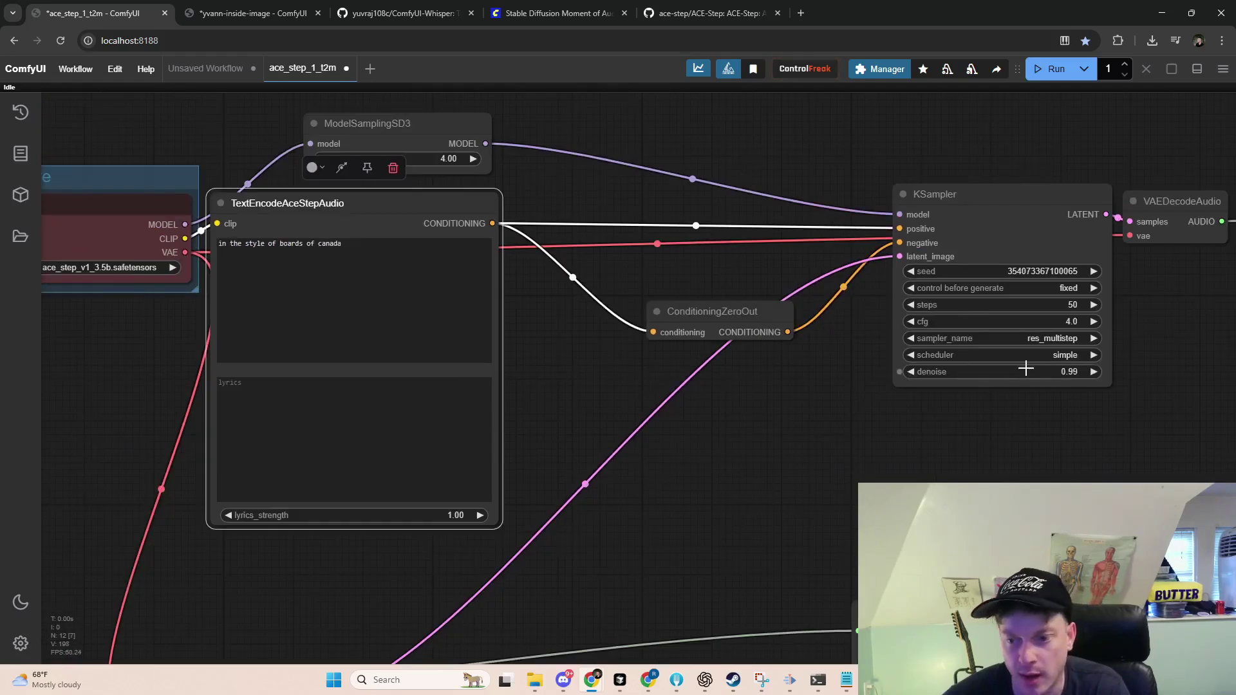
click(1049, 69)
Add "trip hop" on a new line of the style prompt
drag(515, 331, 552, 295)
drag(380, 209, 320, 210)
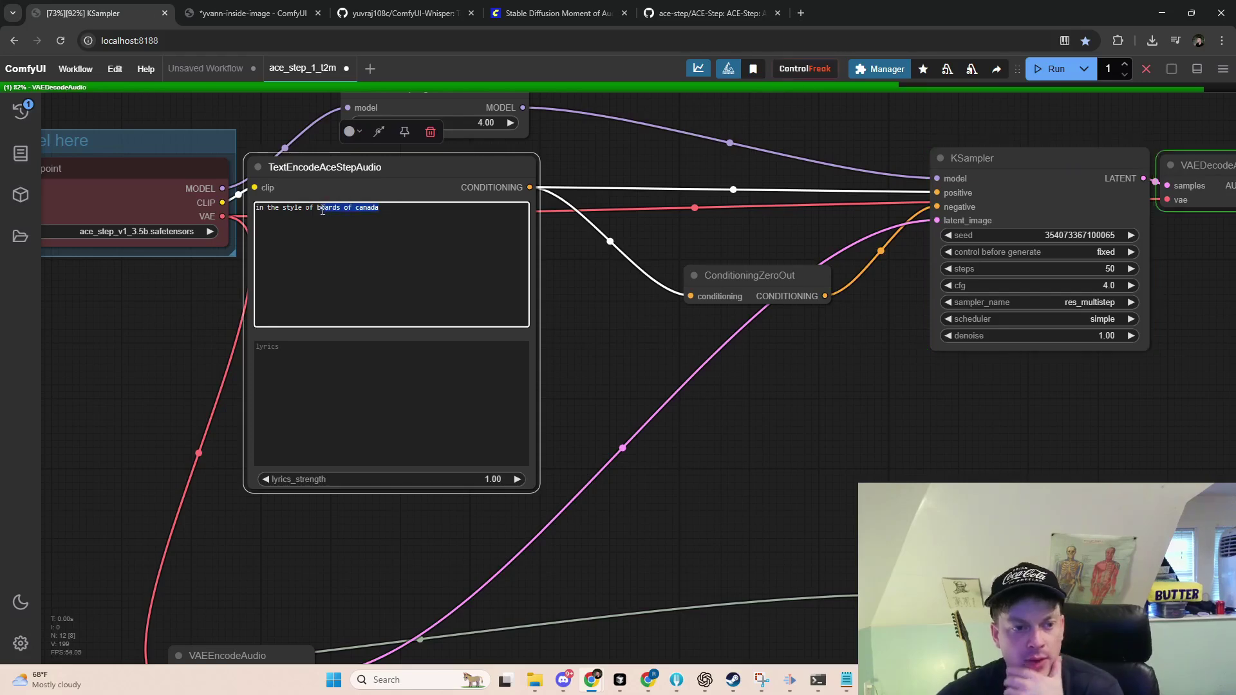
click(557, 303)
click(382, 265)
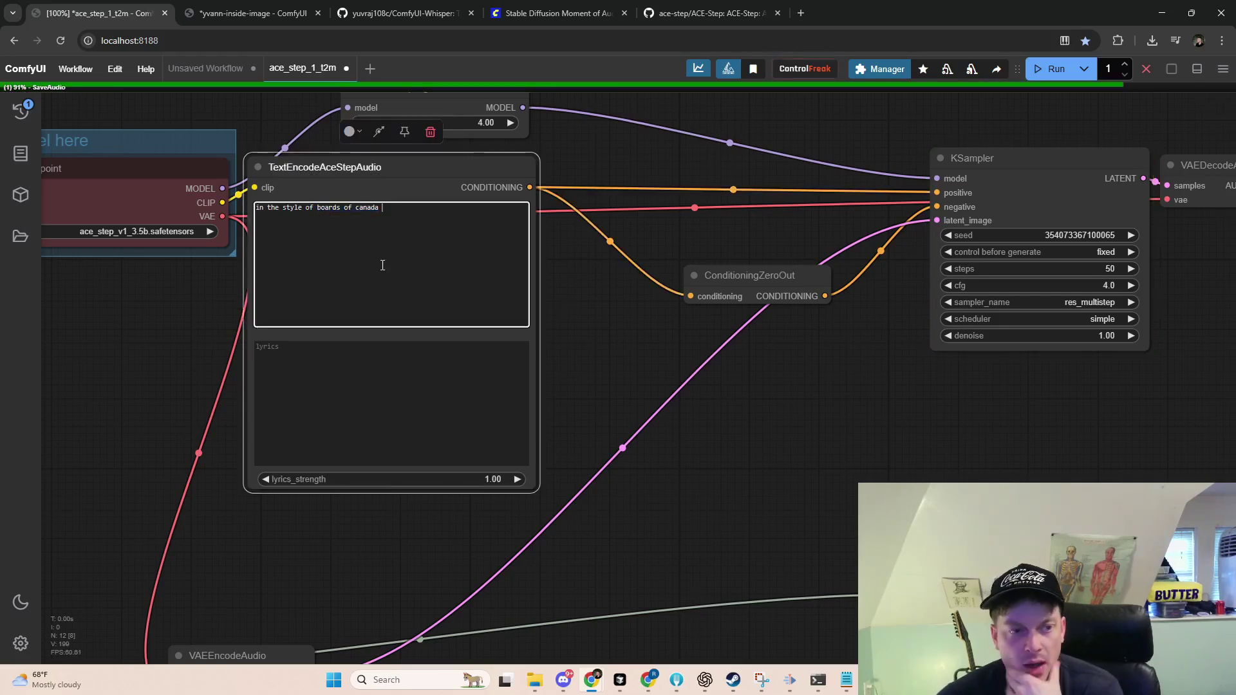
key(Return)
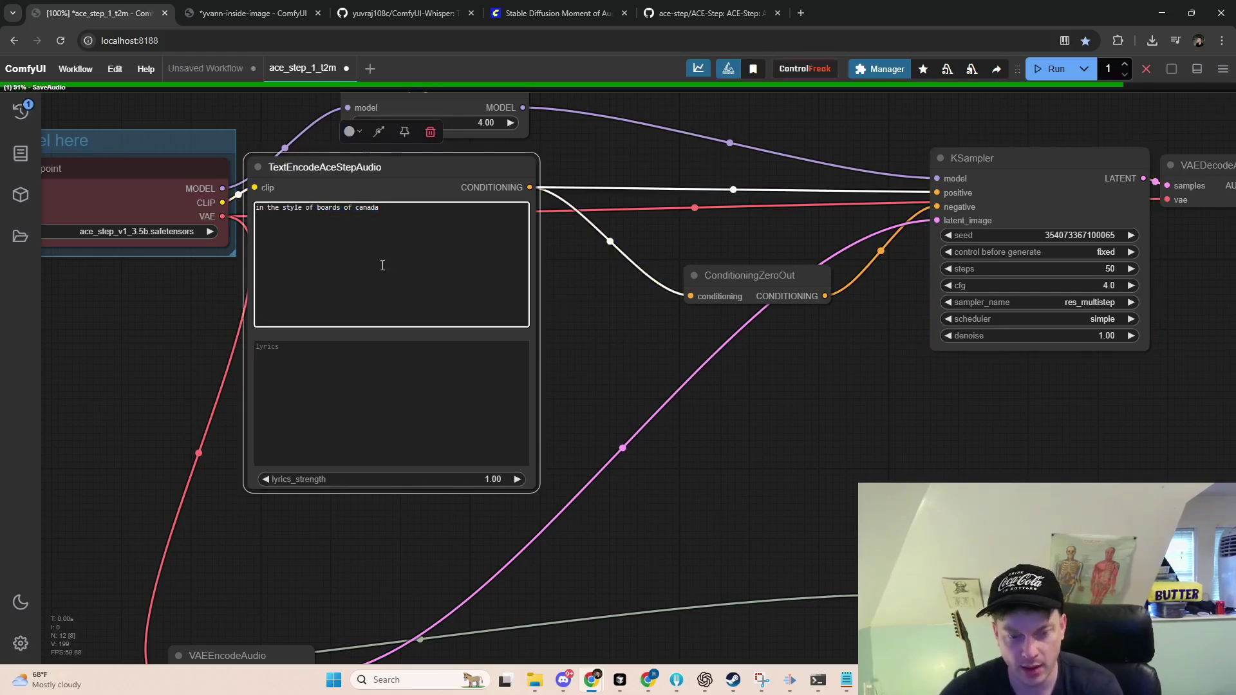
text(trip hop)
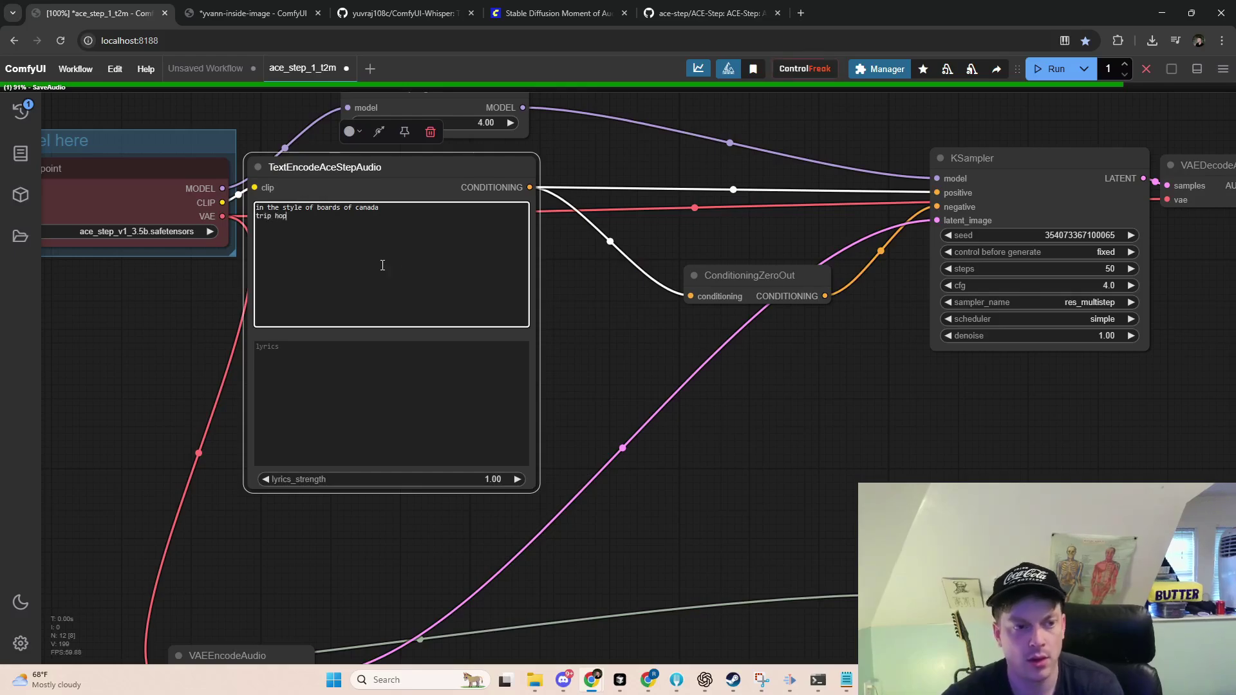
scroll(383, 265, right, 8)
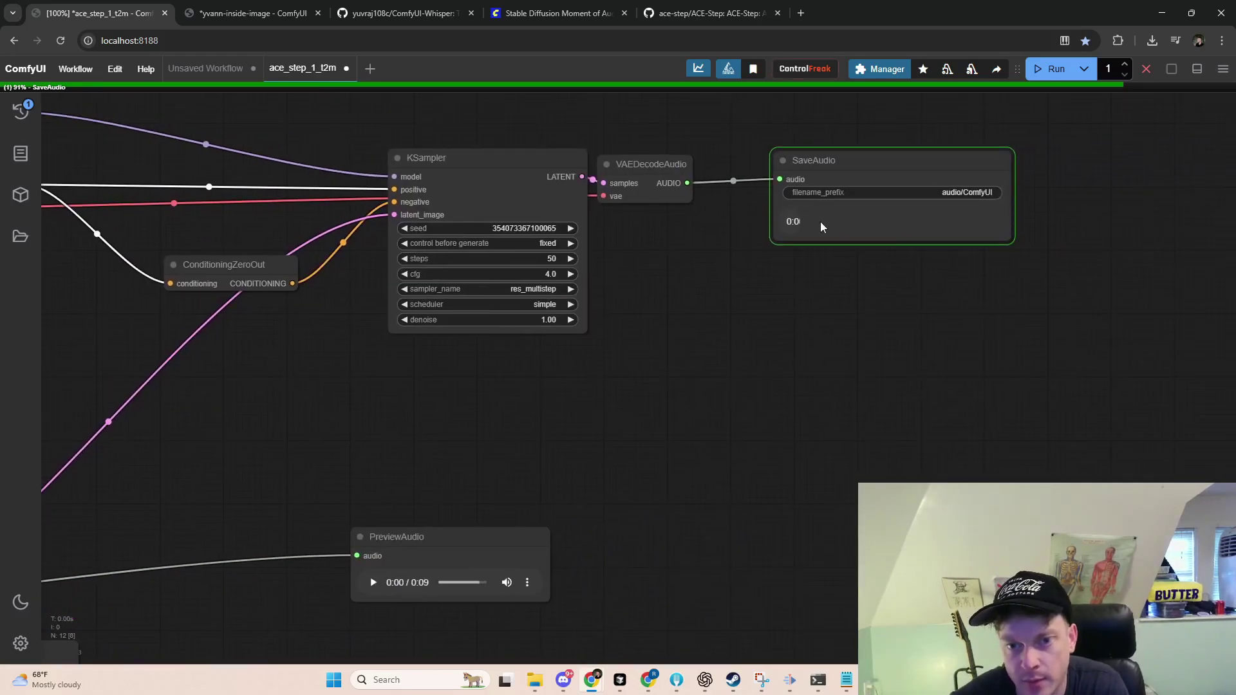
Connect a PreviewAudio node to VAEDecodeAudio's AUDIO output and delete SaveAudio
drag(856, 166, 842, 255)
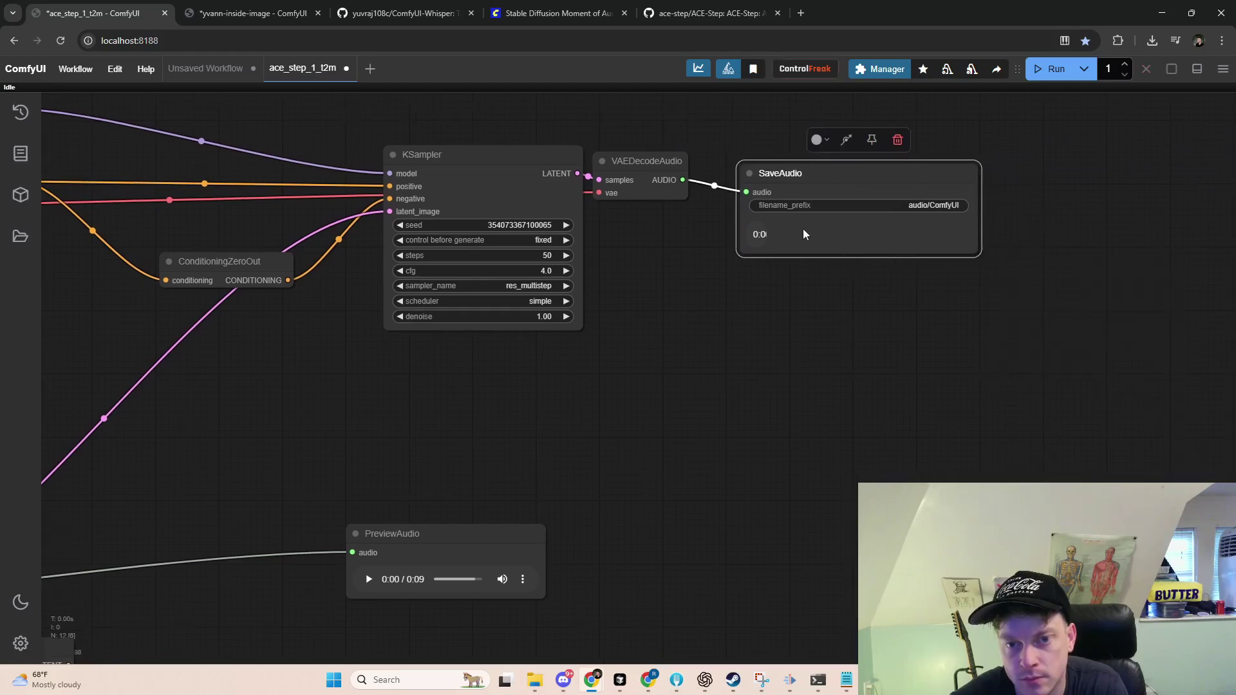
drag(904, 181, 982, 155)
drag(683, 180, 850, 299)
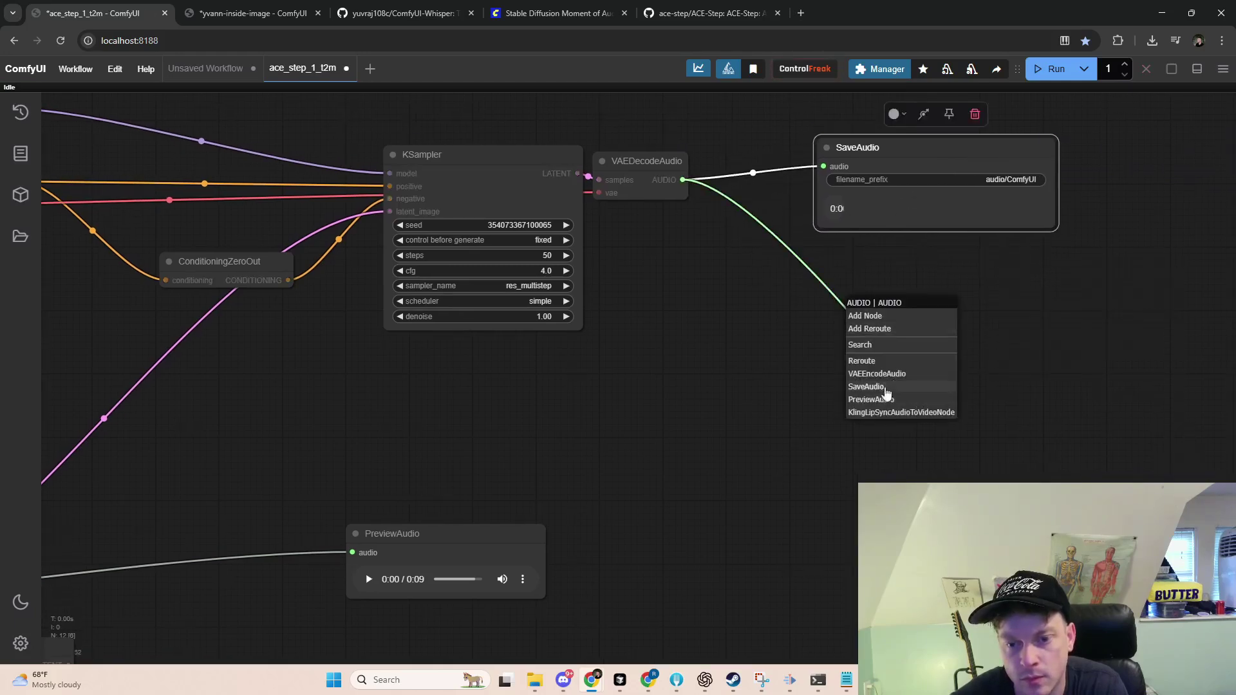
click(891, 400)
key(Delete)
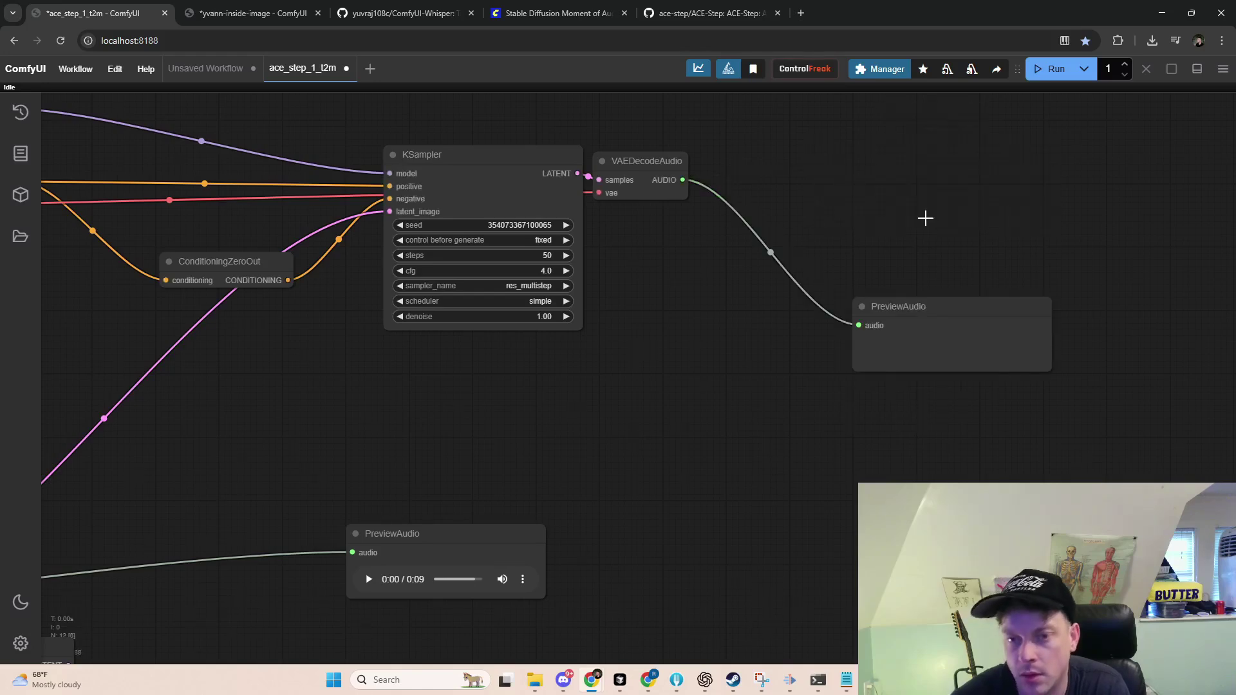
Rerun the workflow, play the new 9-second clip, then stop the queue and pause
click(1049, 69)
drag(902, 304, 863, 179)
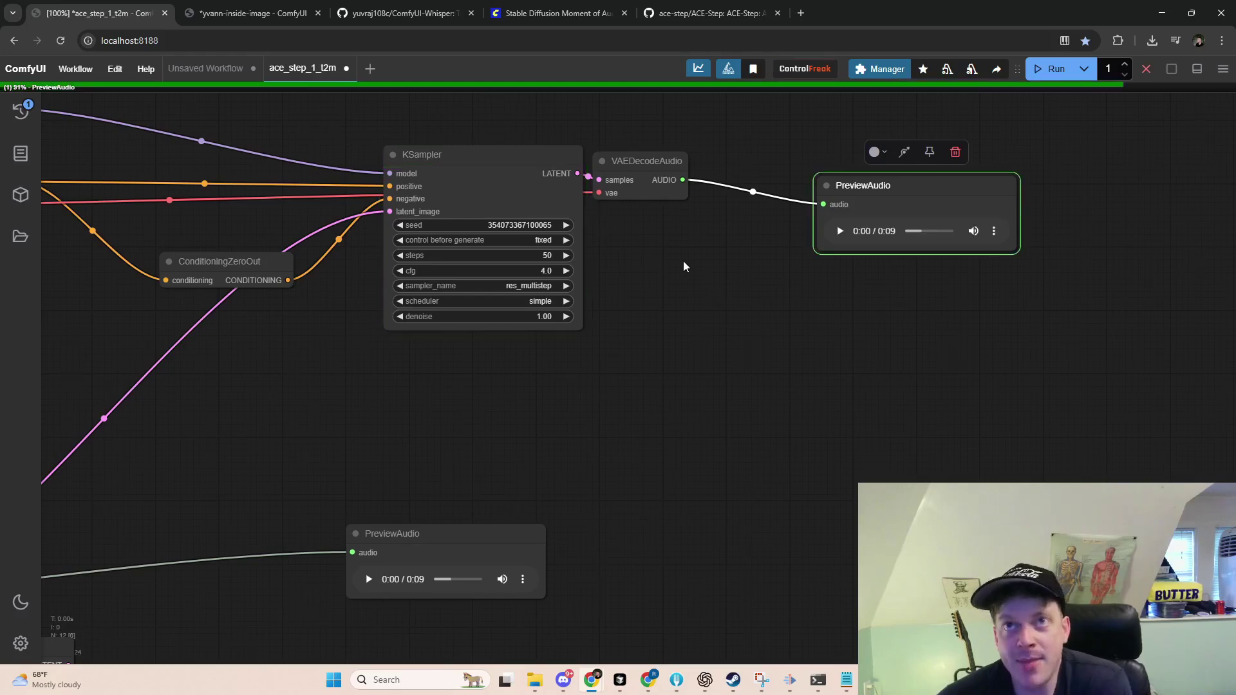
click(840, 233)
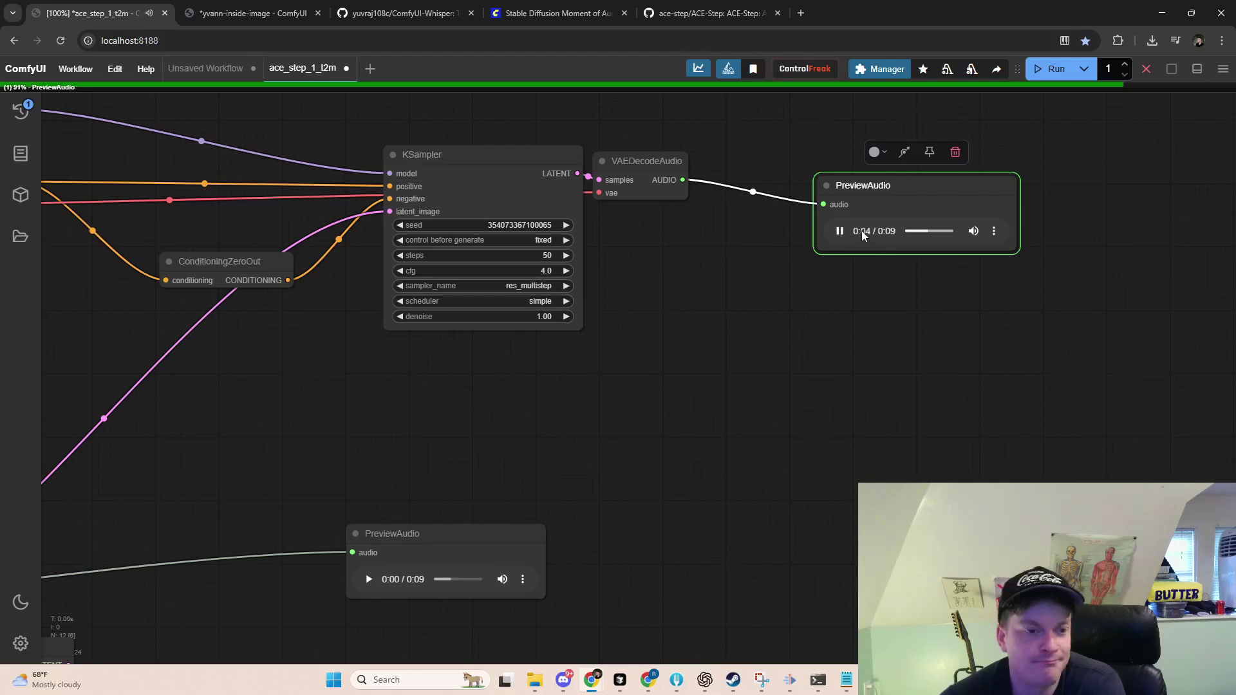
click(1145, 70)
click(839, 232)
Lower KSampler denoise to 0.40, rerun, and listen to the generated clip
scroll(721, 378, down, 1)
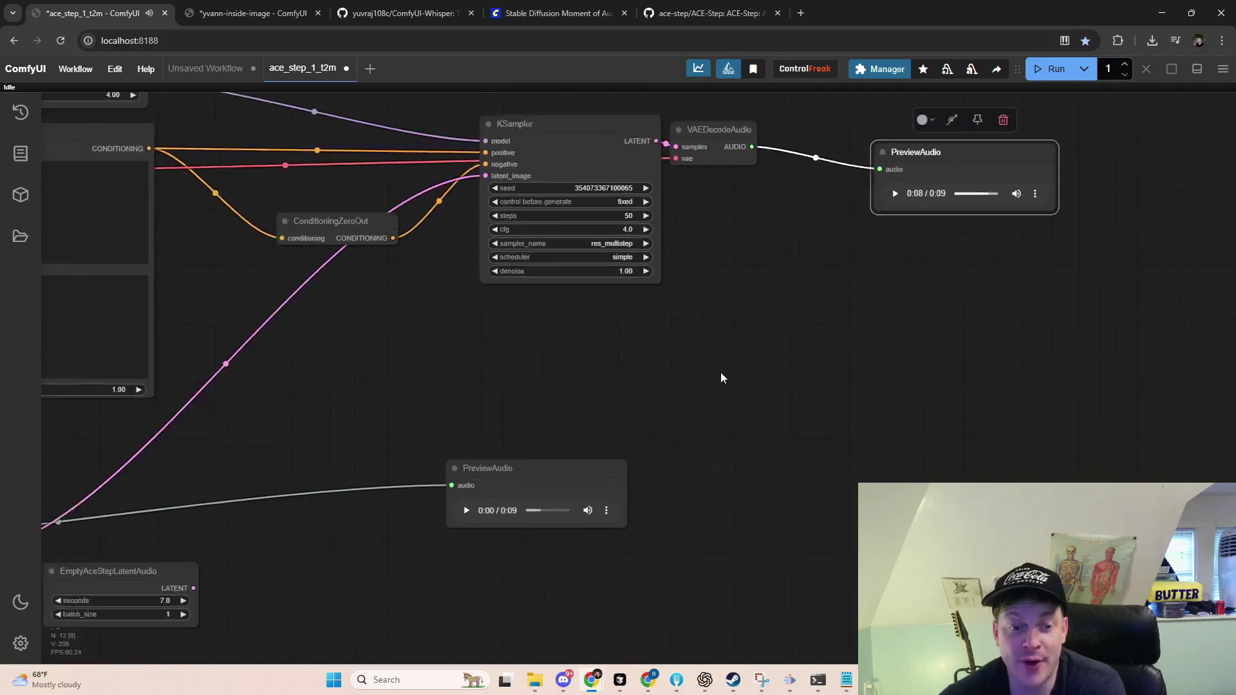
scroll(721, 378, down, 2)
click(598, 450)
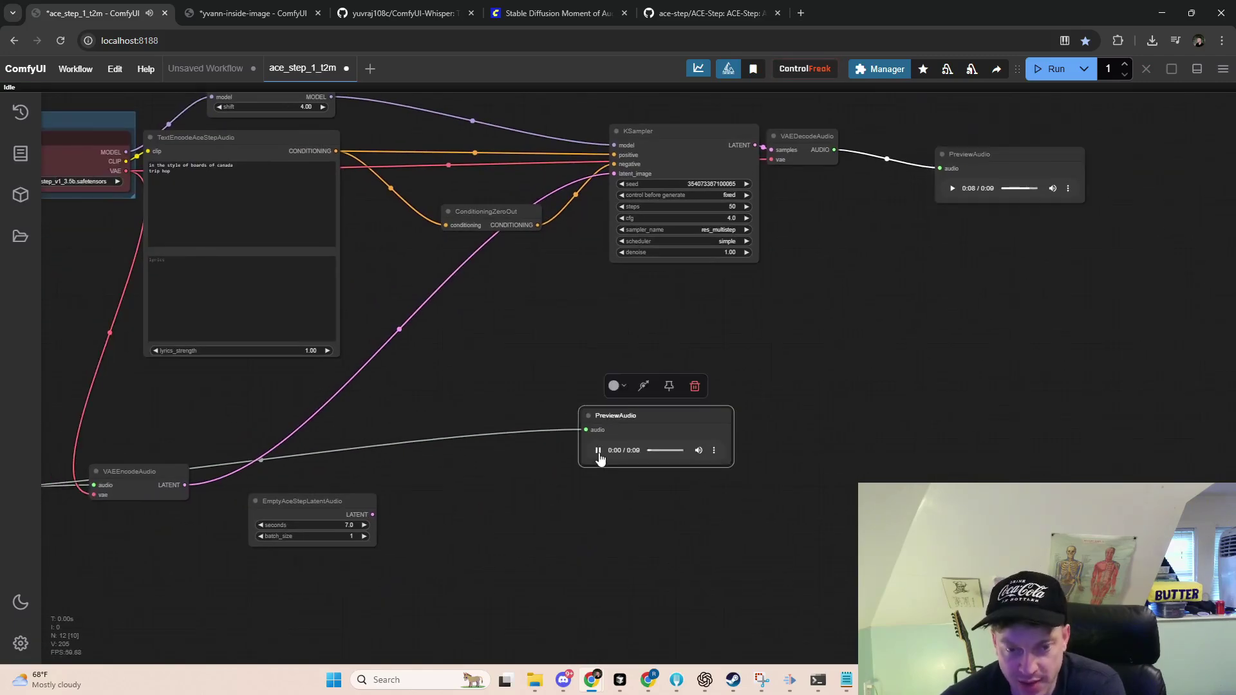
click(598, 451)
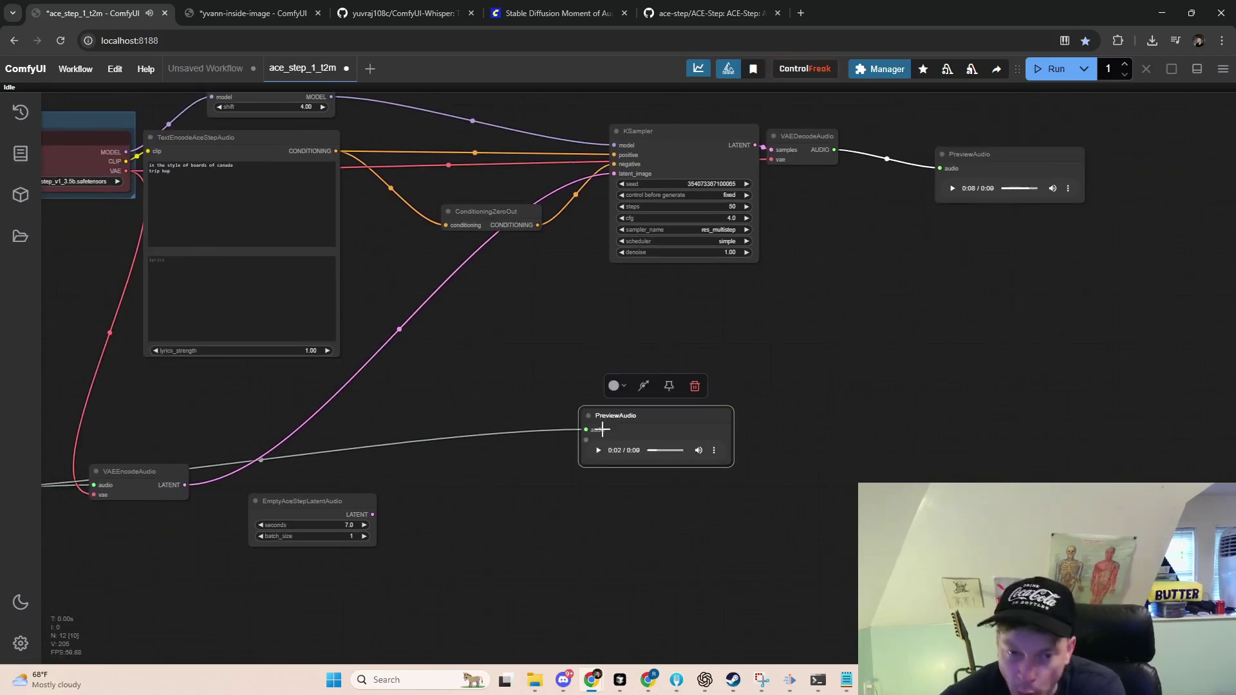
drag(704, 254, 704, 255)
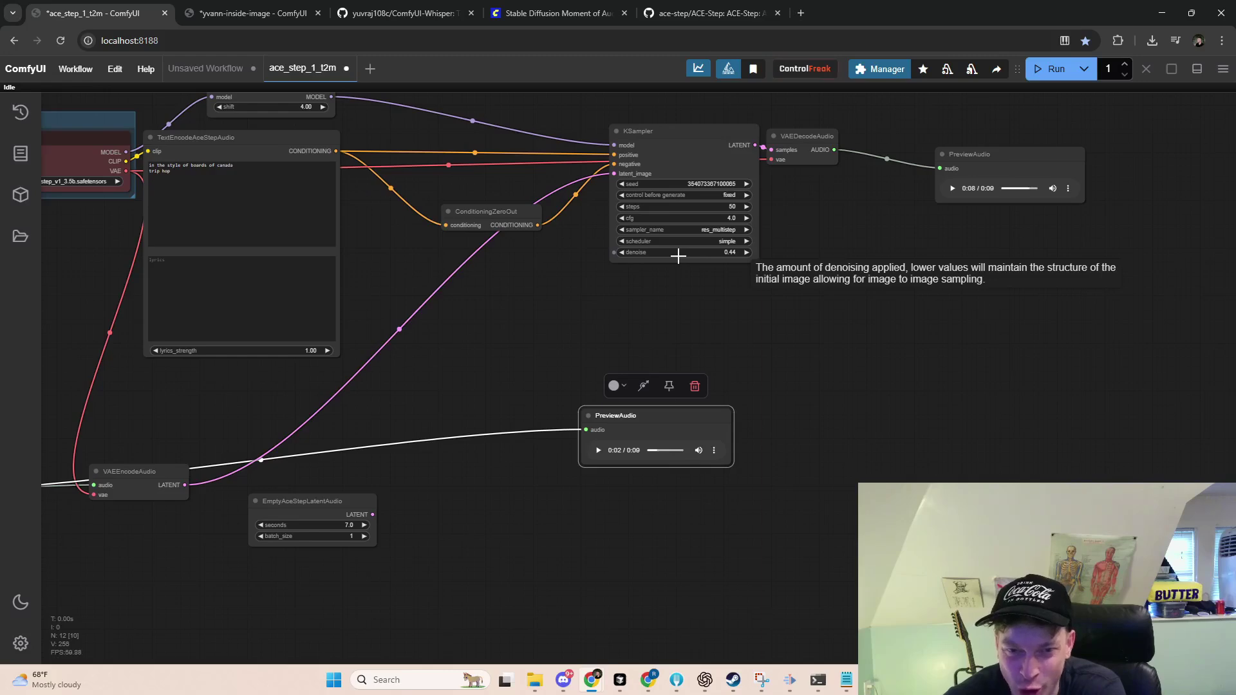
click(1050, 71)
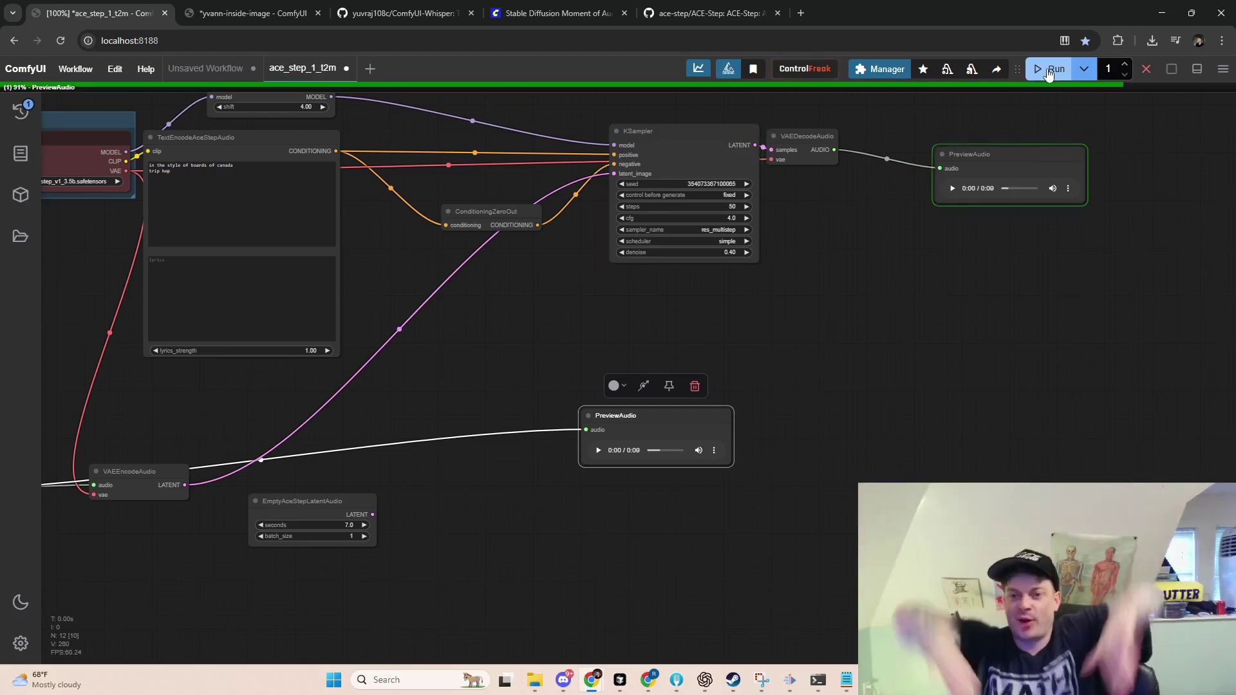
click(953, 188)
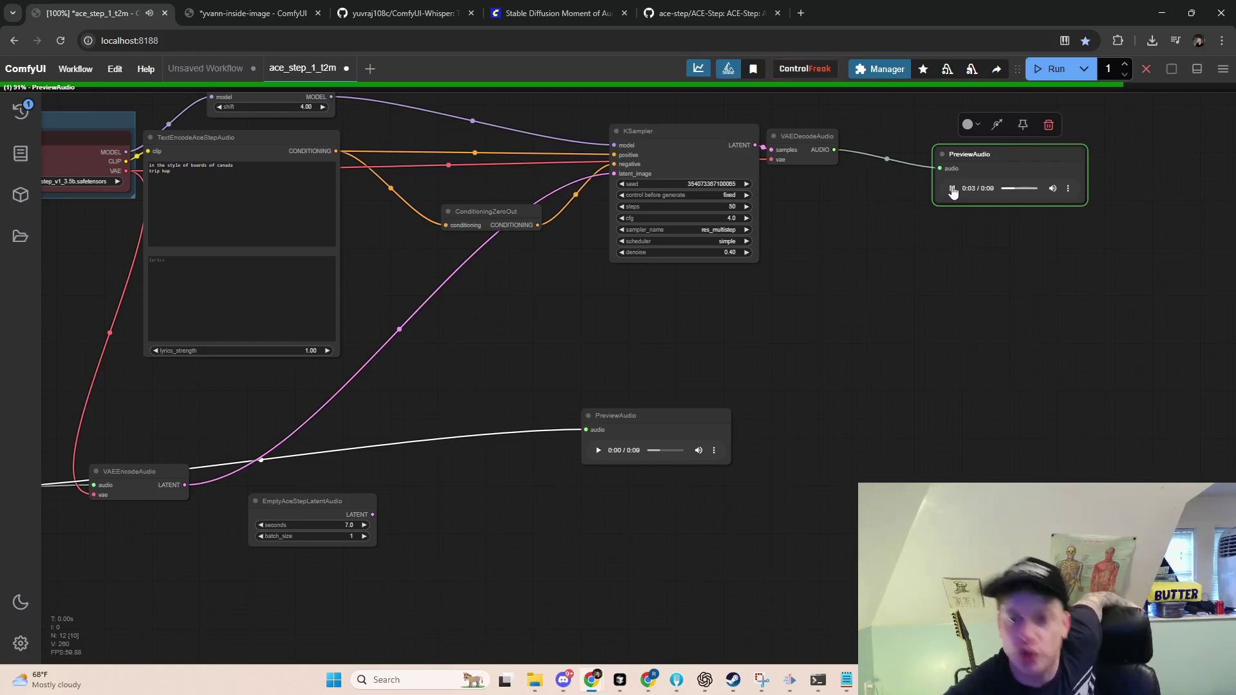
click(952, 188)
Set denoise to 0.24, rerun, and open the ACE-Step GitHub README
drag(749, 257, 712, 256)
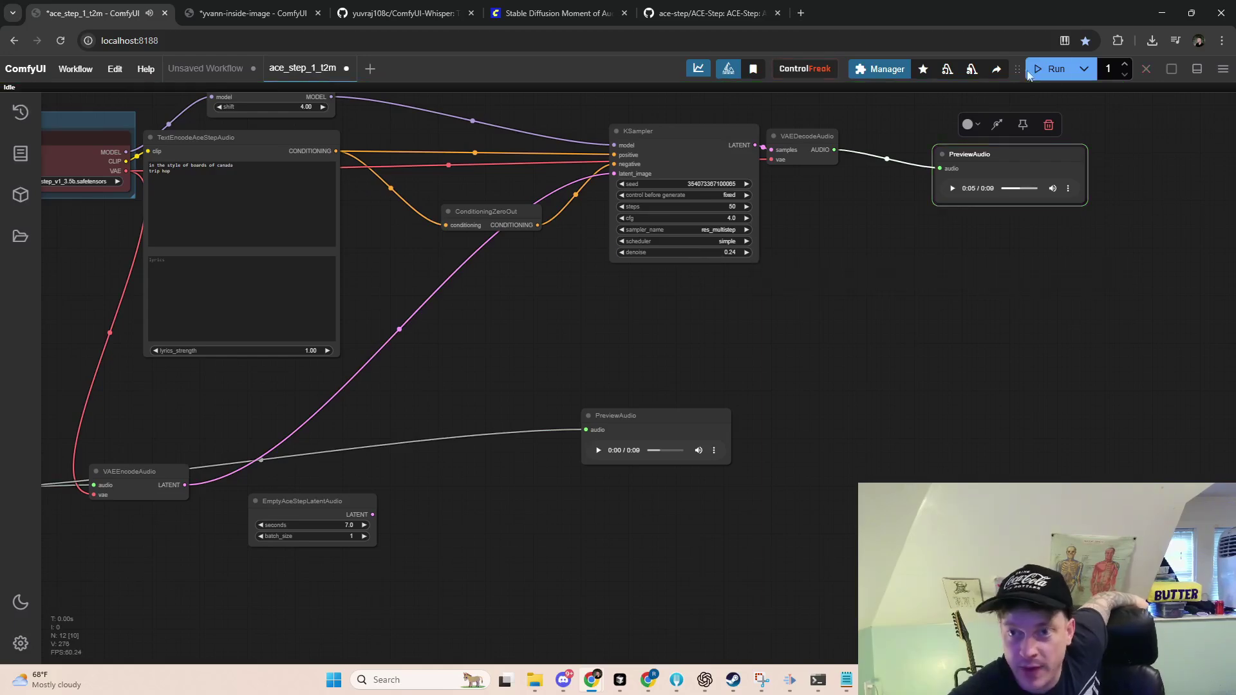
click(1051, 69)
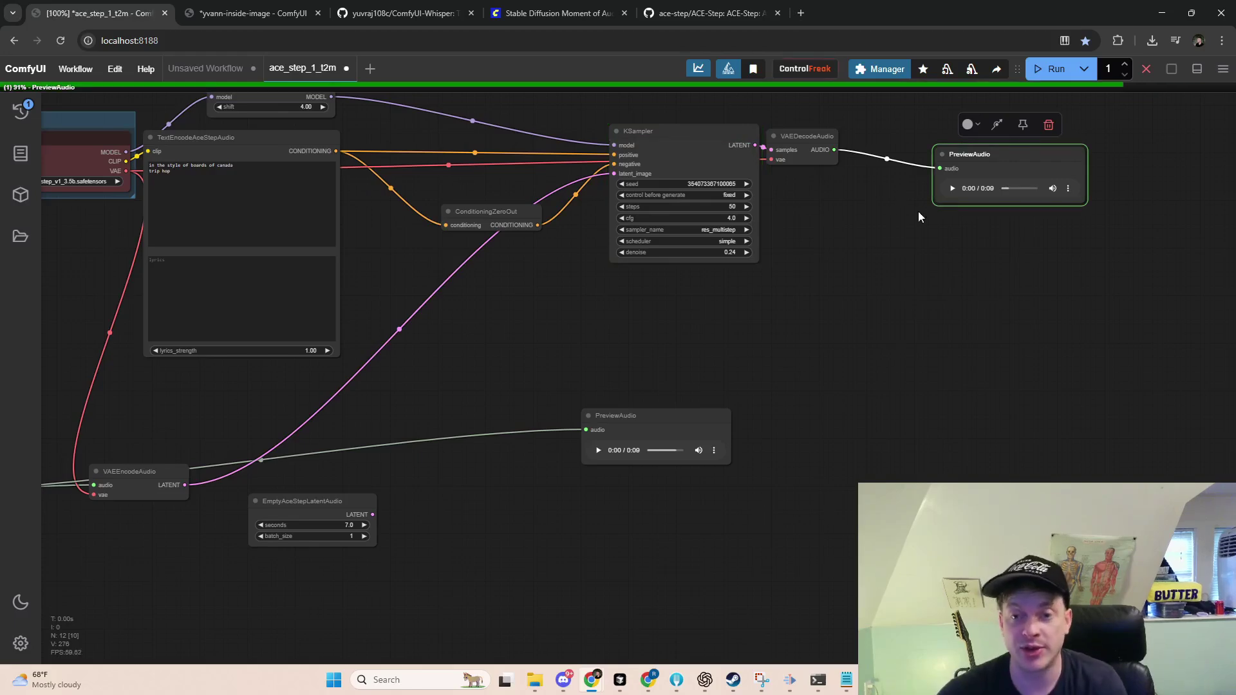
click(667, 15)
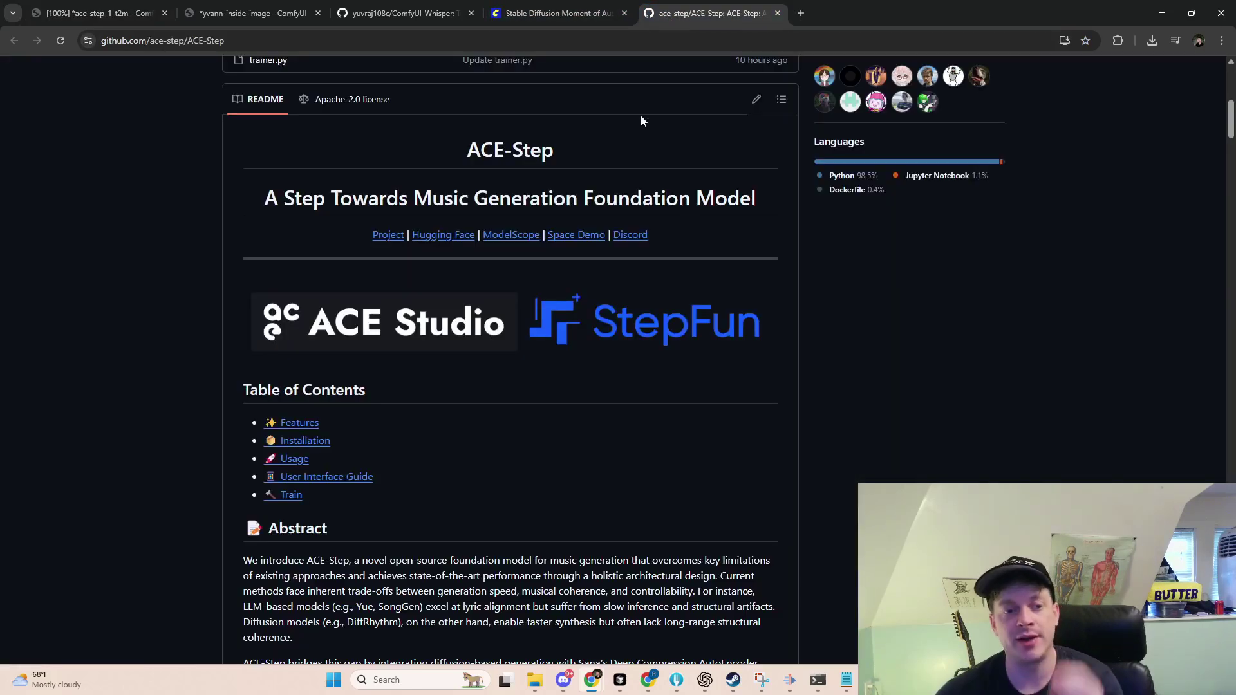
scroll(641, 121, down, 5)
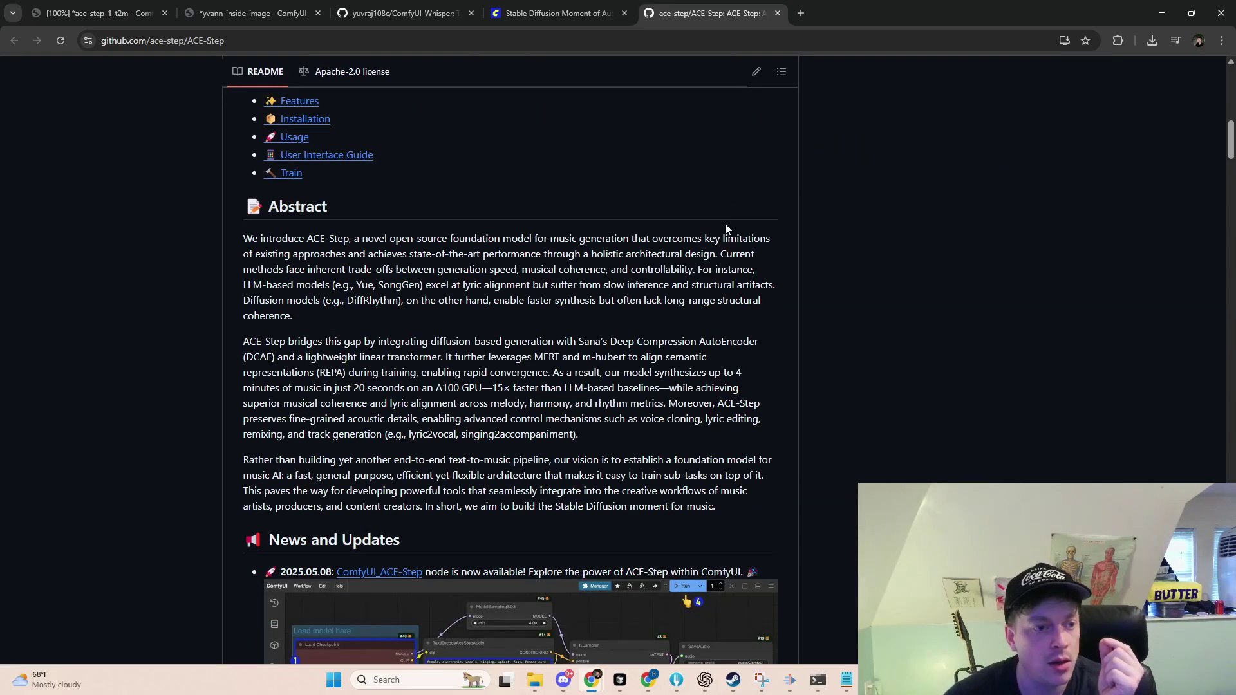
scroll(727, 232, down, 7)
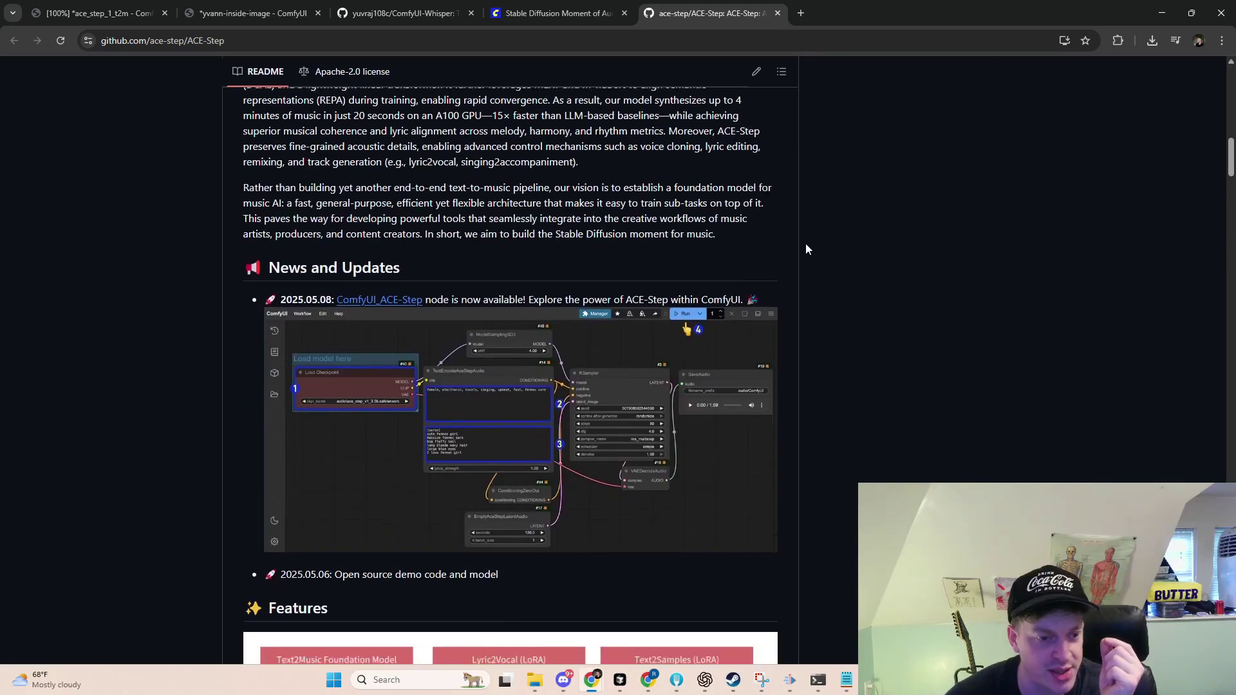
scroll(806, 249, down, 4)
scroll(809, 255, up, 18)
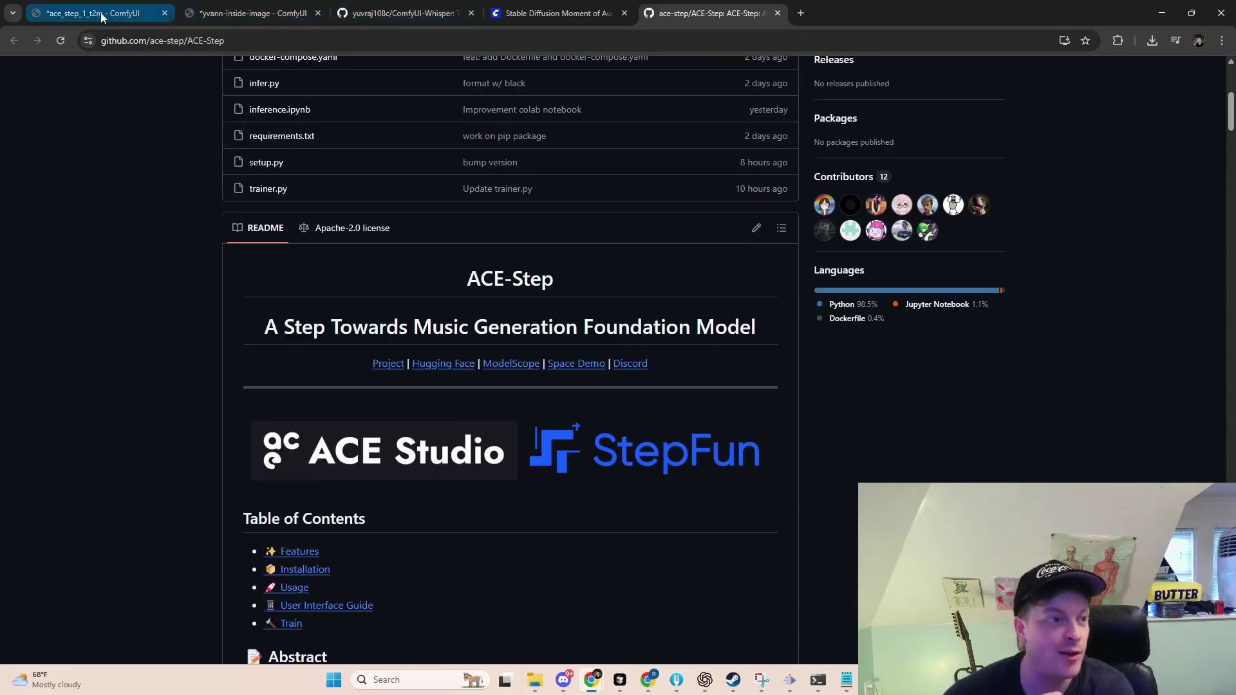
click(130, 19)
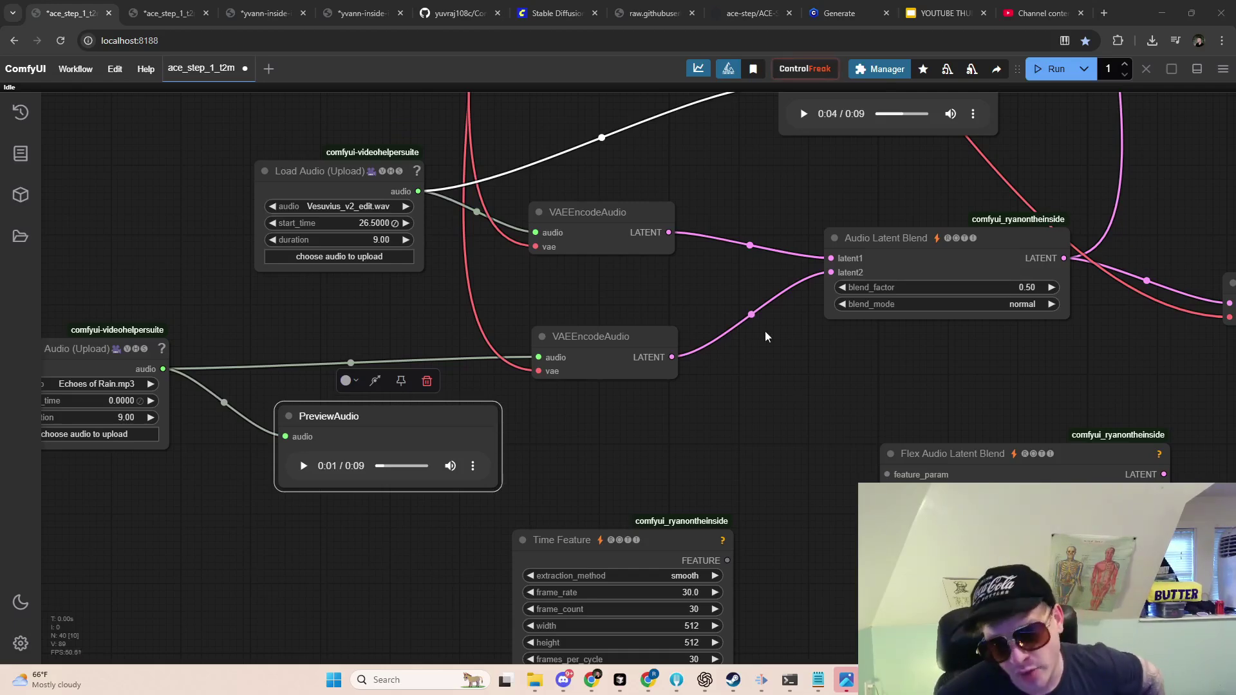
Select the Audio Latent Blend node, then play and pause the Vesuvius_v2_edit.wav source clip
drag(765, 334, 512, 343)
click(668, 264)
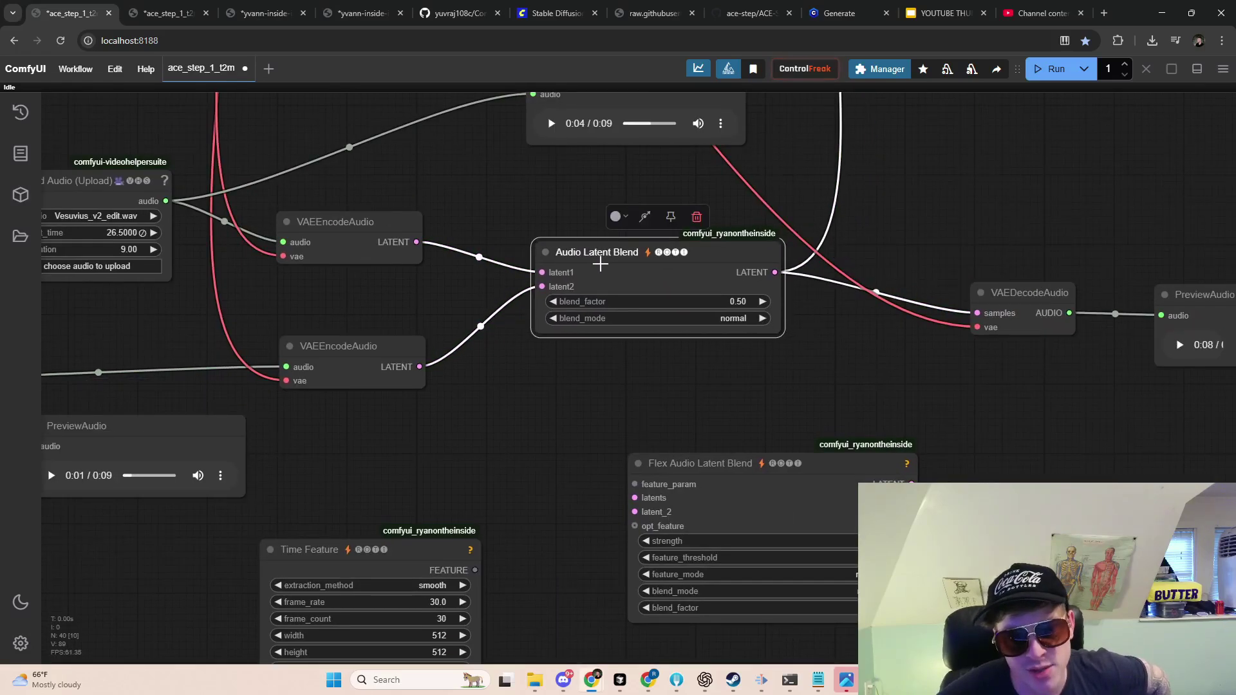
drag(482, 218, 635, 210)
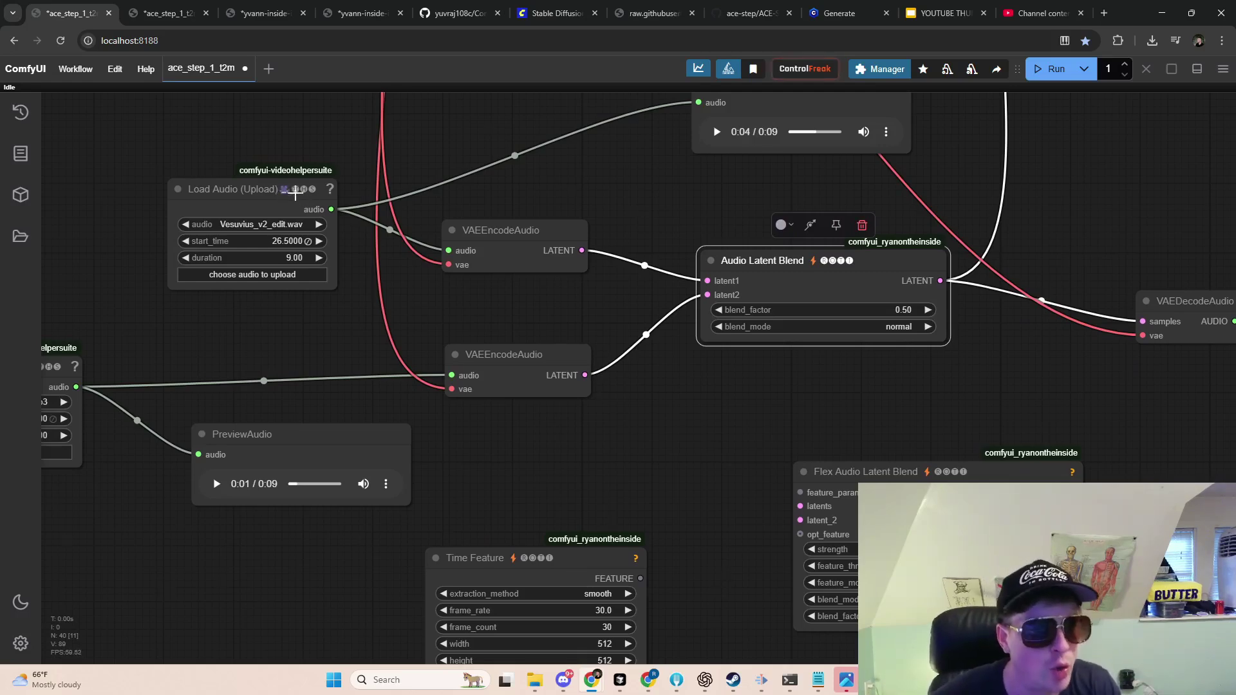
drag(260, 198, 425, 166)
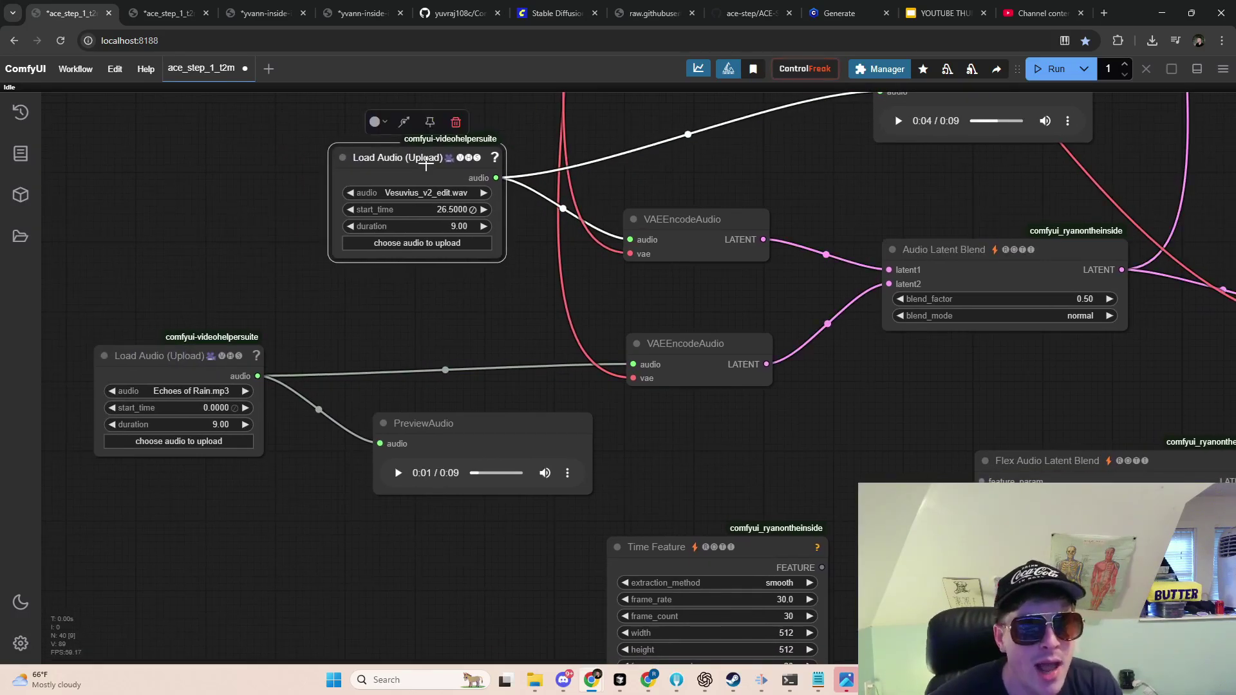
click(892, 126)
click(897, 122)
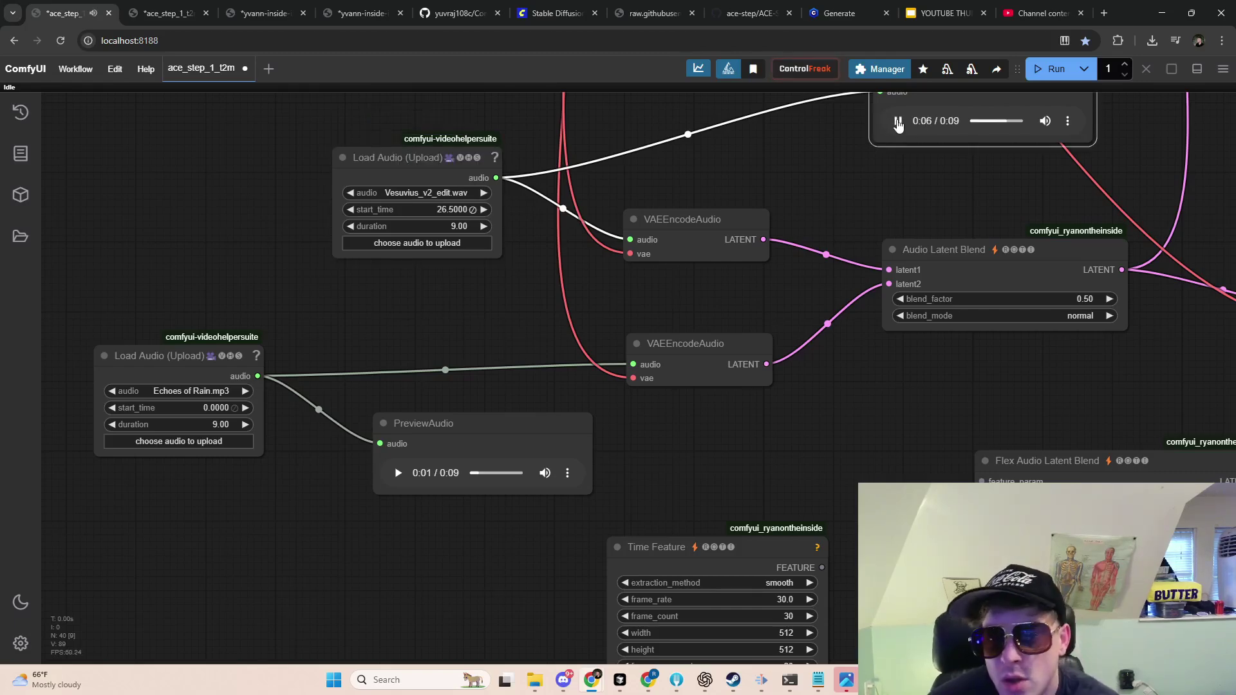
click(898, 122)
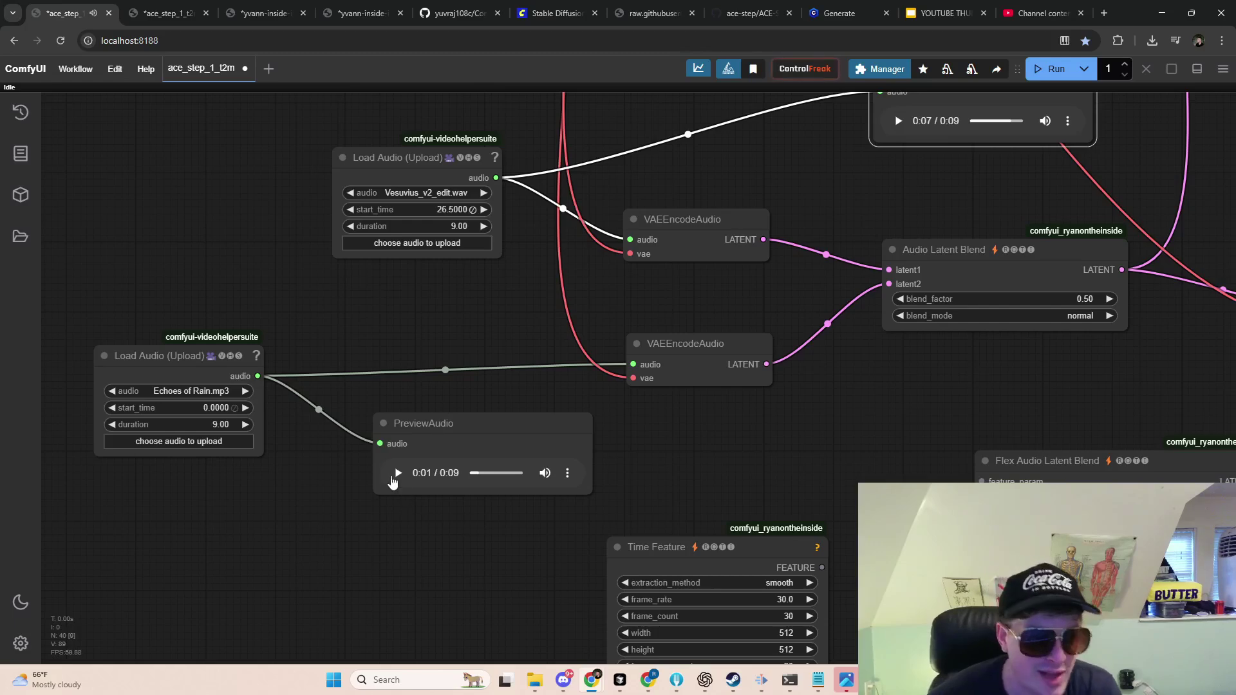
Play and stop the Echoes of Rain.mp3 source clip
click(397, 474)
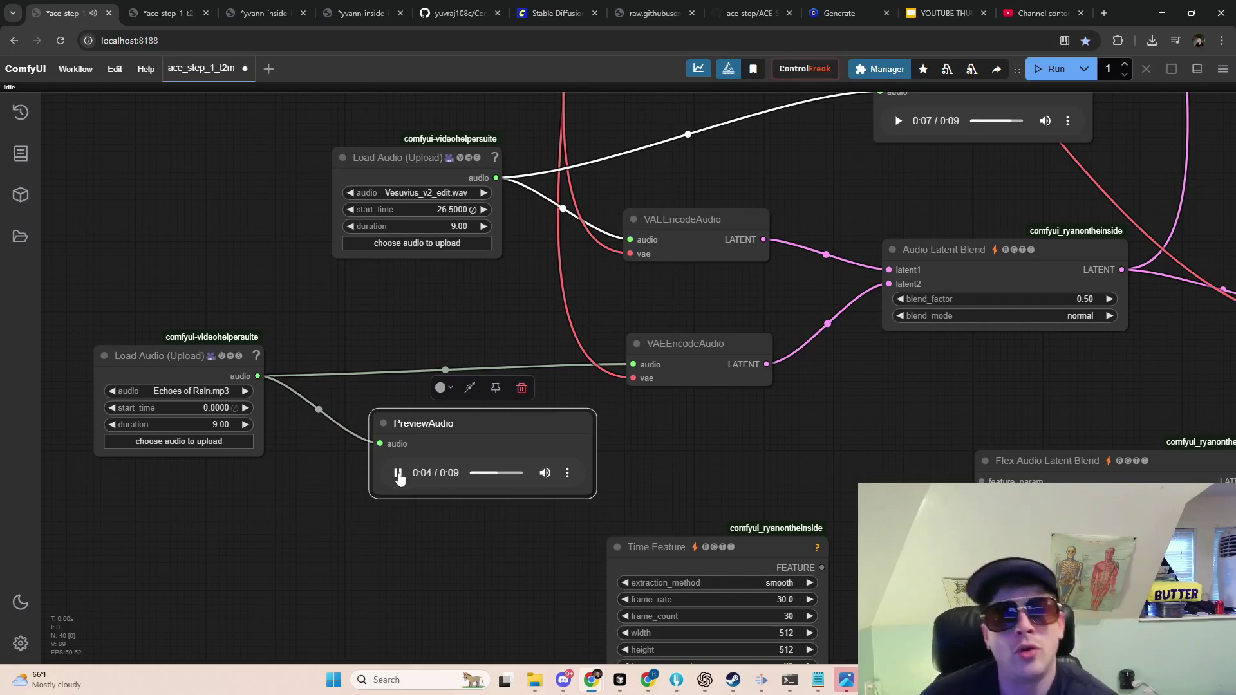
click(398, 474)
drag(740, 437, 426, 415)
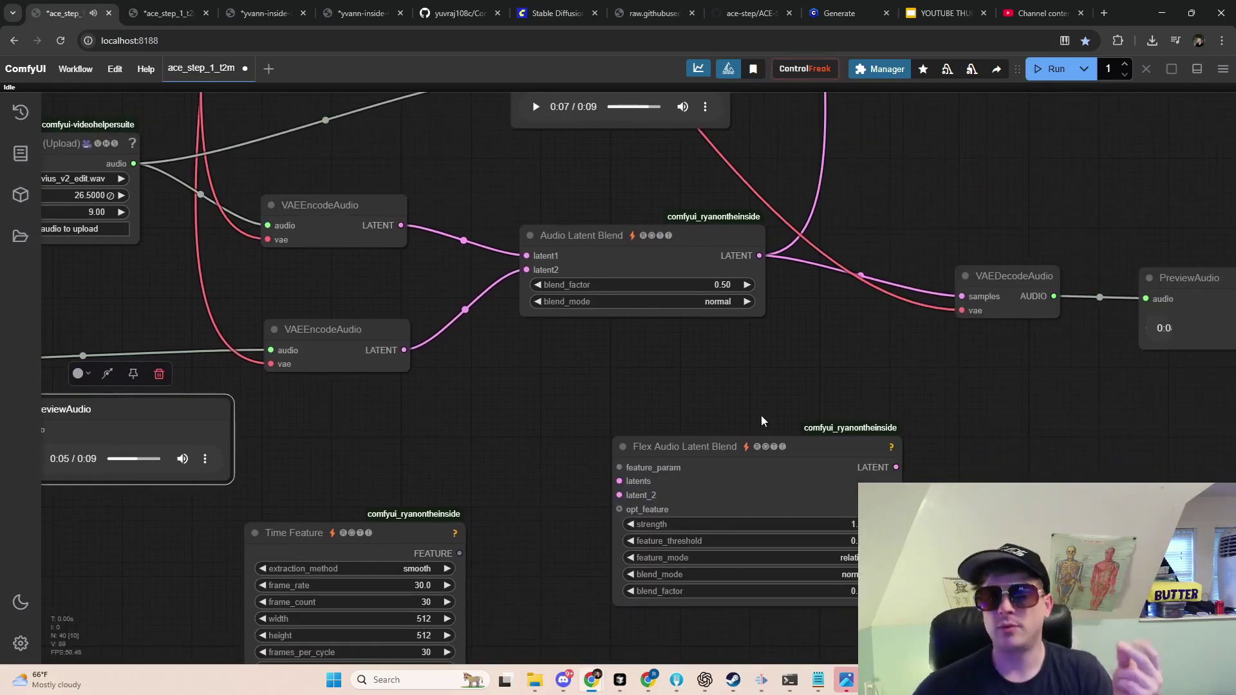
Play the blended clip in the PreviewAudio after VAEDecodeAudio, restart it, then pause
drag(828, 368, 441, 380)
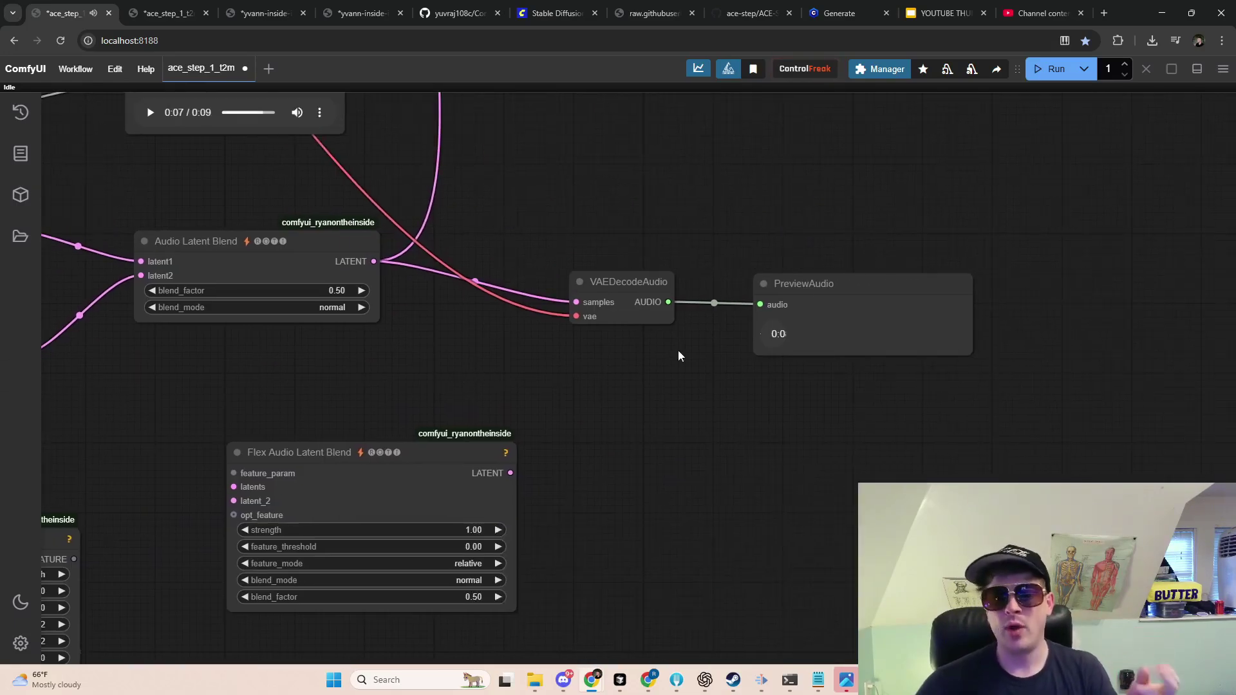
click(764, 336)
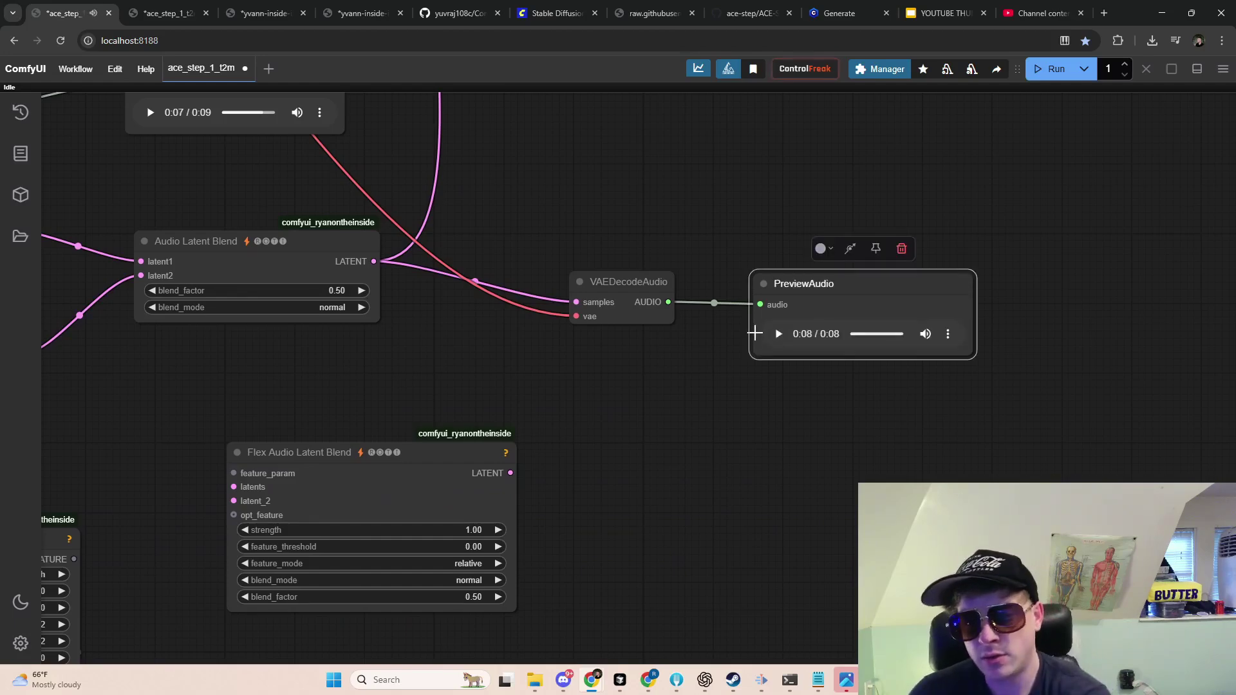
click(778, 334)
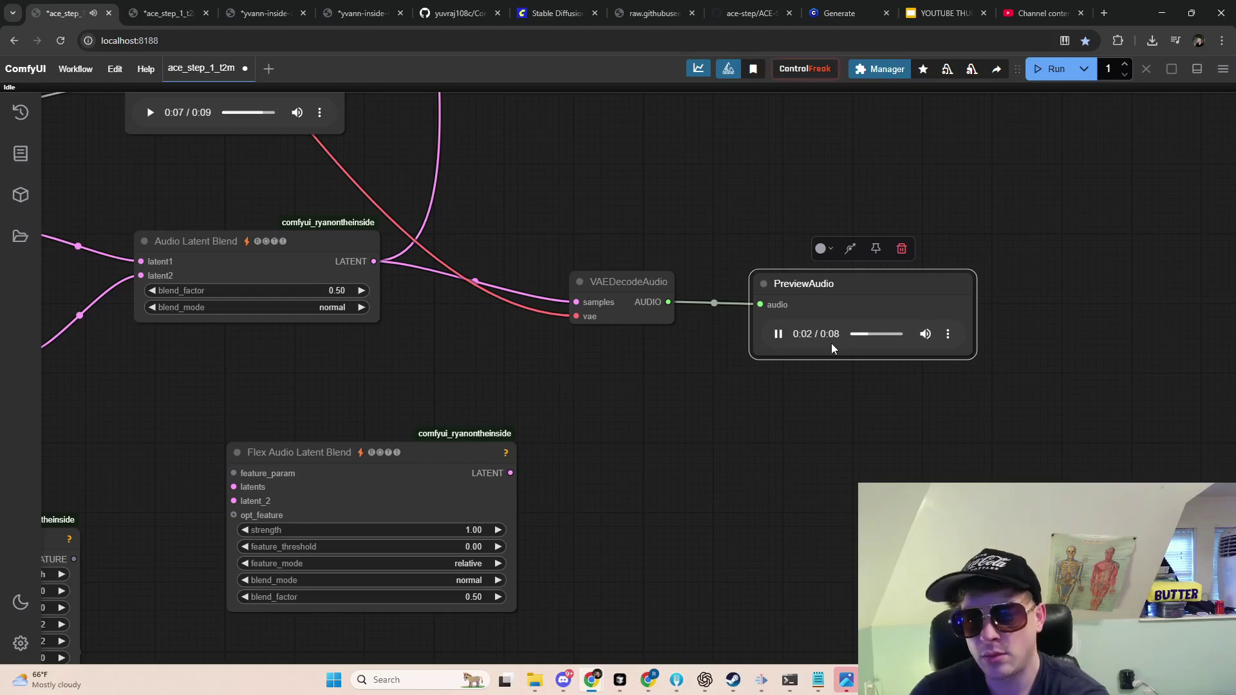
click(778, 333)
drag(775, 388, 828, 385)
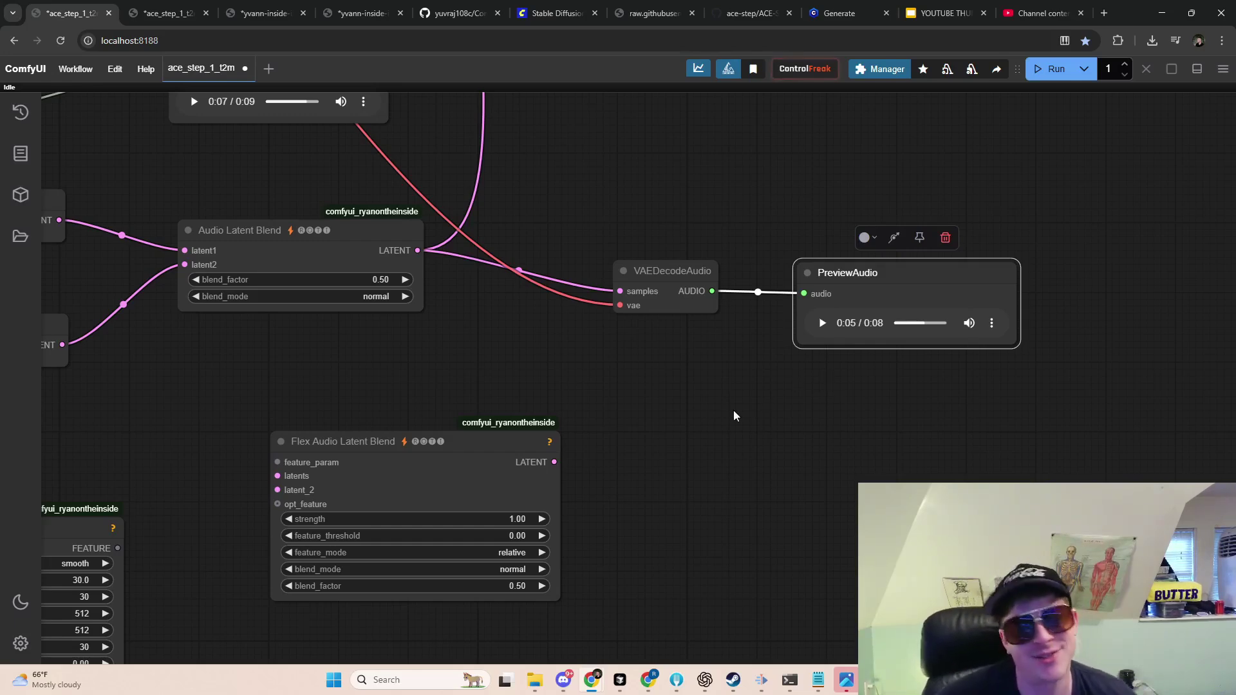
Select Audio Latent Blend, shift Flex Audio Latent Blend slightly right, and zoom out
drag(644, 424, 735, 374)
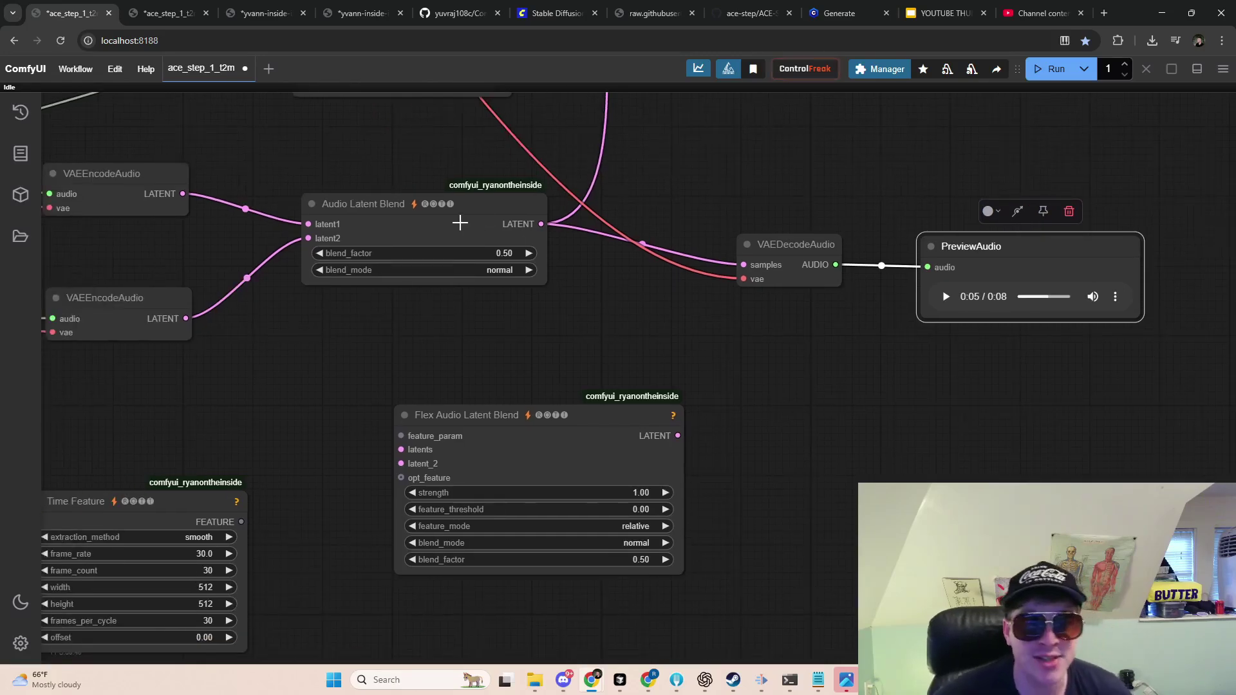
drag(460, 223, 474, 210)
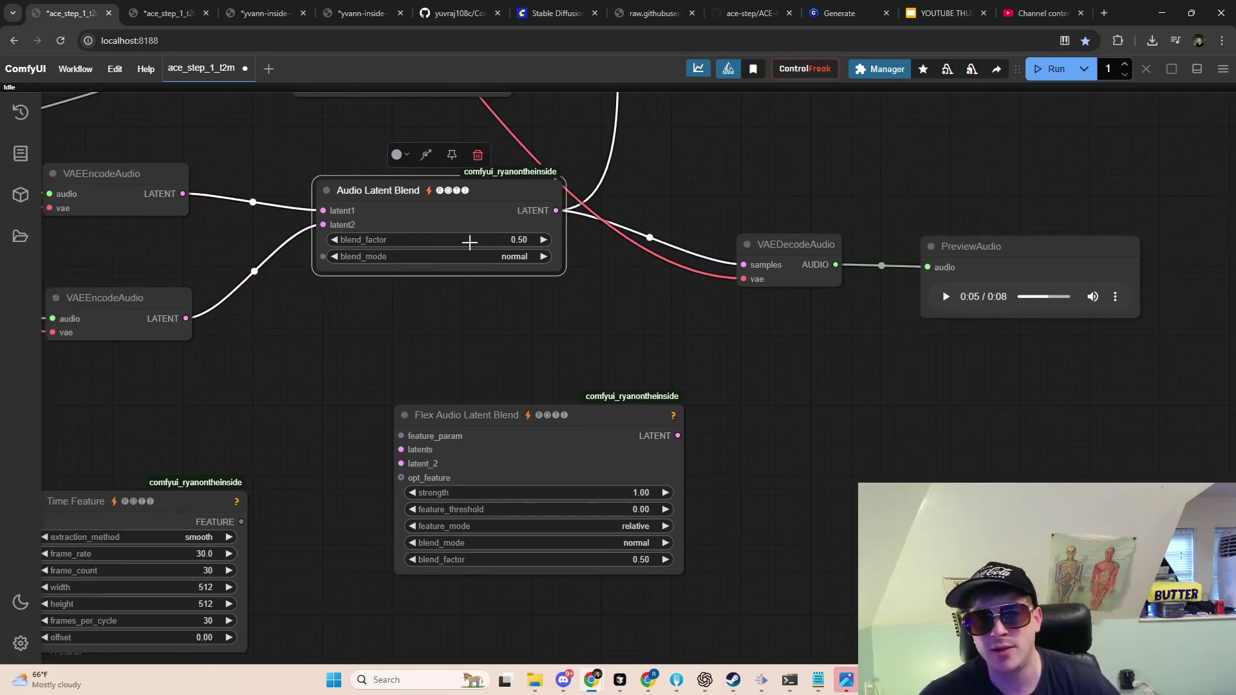
drag(669, 413, 697, 409)
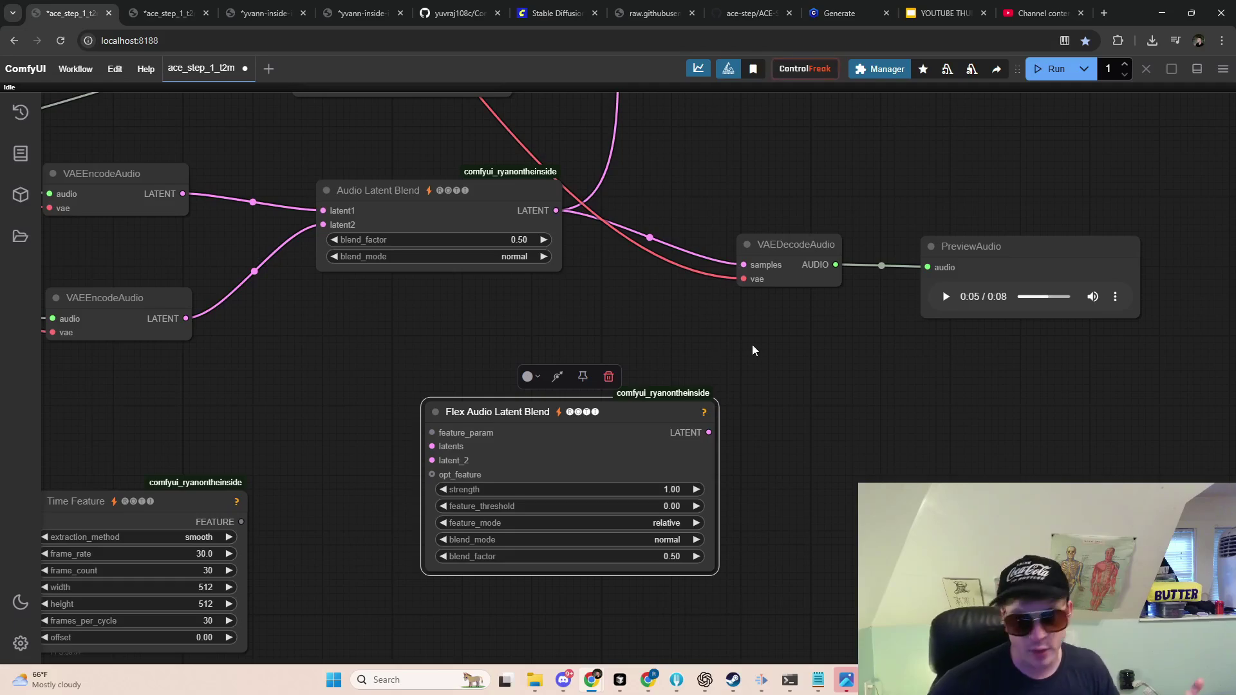
scroll(792, 331, down, 4)
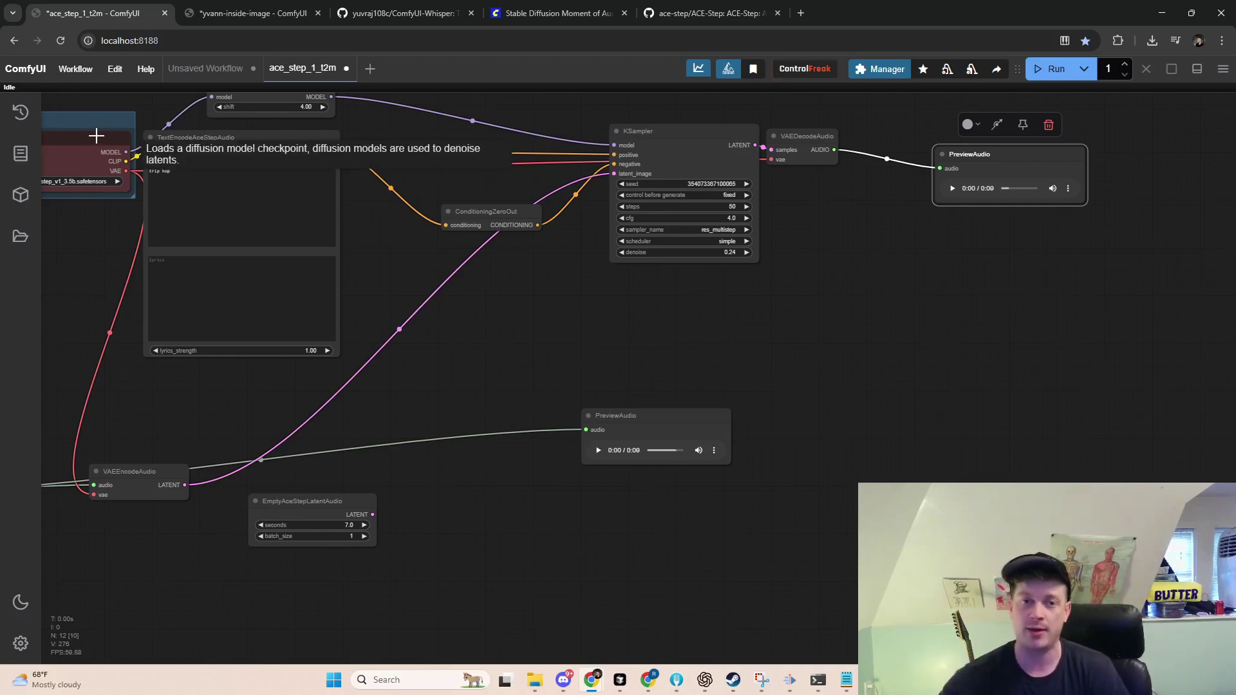
Switch to the yvann-inside-image workflow and zoom out to show all its node groups
click(243, 15)
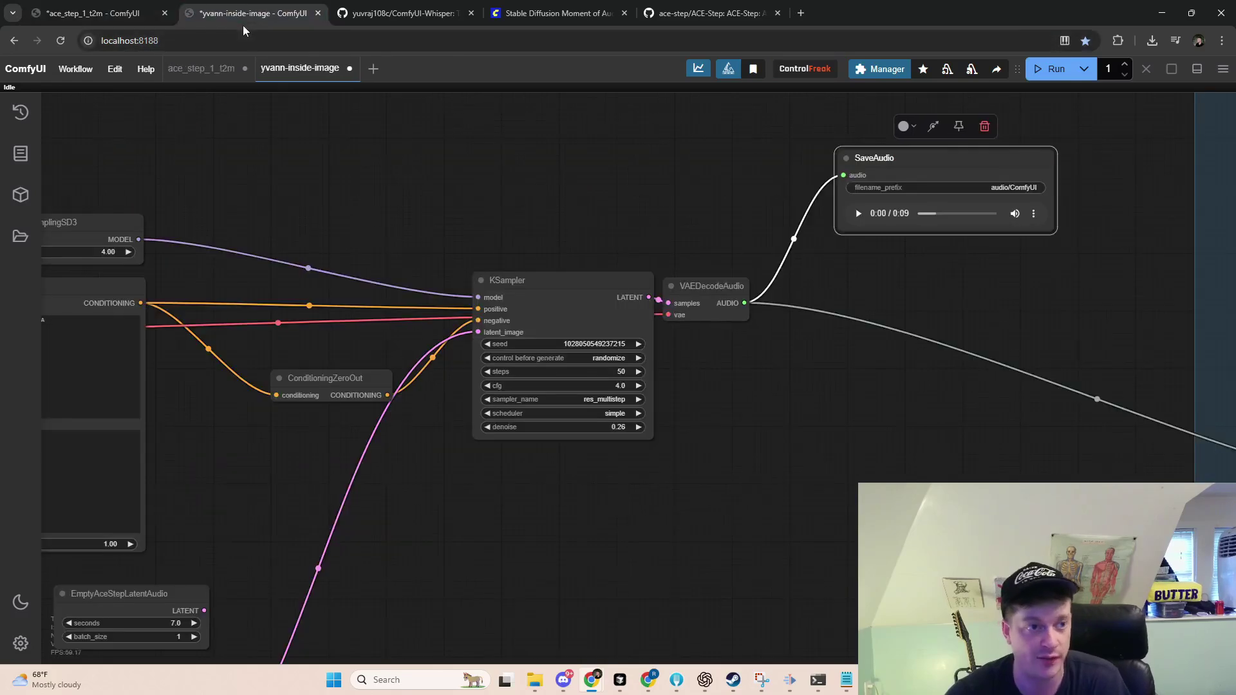
scroll(380, 209, down, 5)
drag(773, 166, 184, 291)
scroll(759, 218, right, 5)
scroll(561, 252, down, 4)
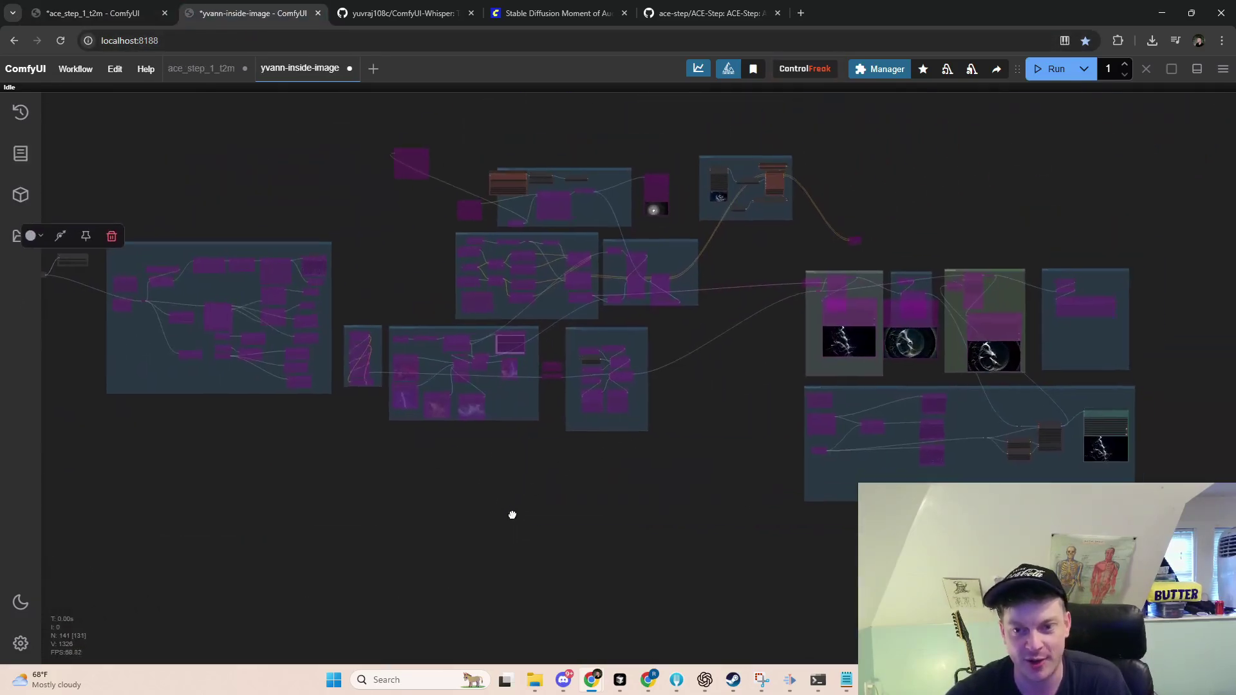